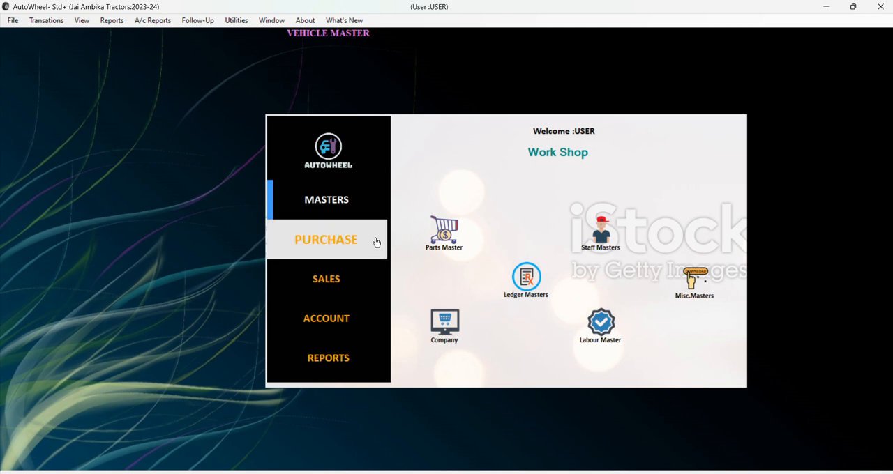
Open a new Estimate from the workshop's sales section and move its window clear of the screen edge.
{"action": "left_click", "coordinate": [359, 236]}
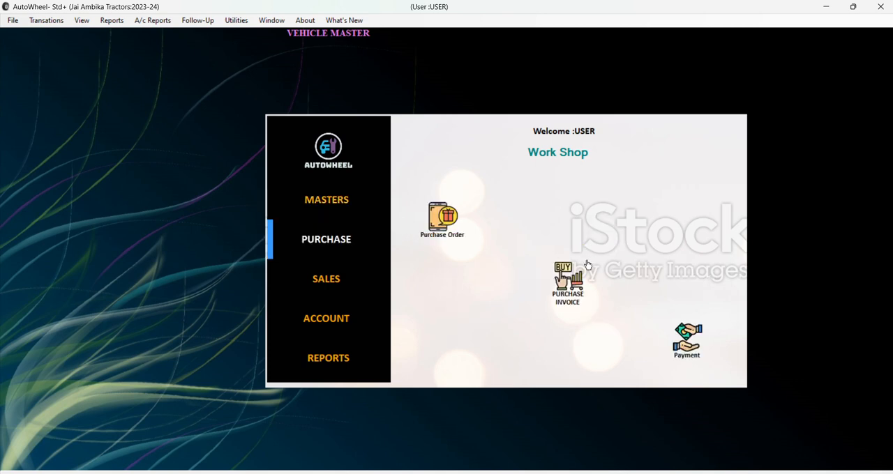
{"action": "left_click", "coordinate": [359, 295]}
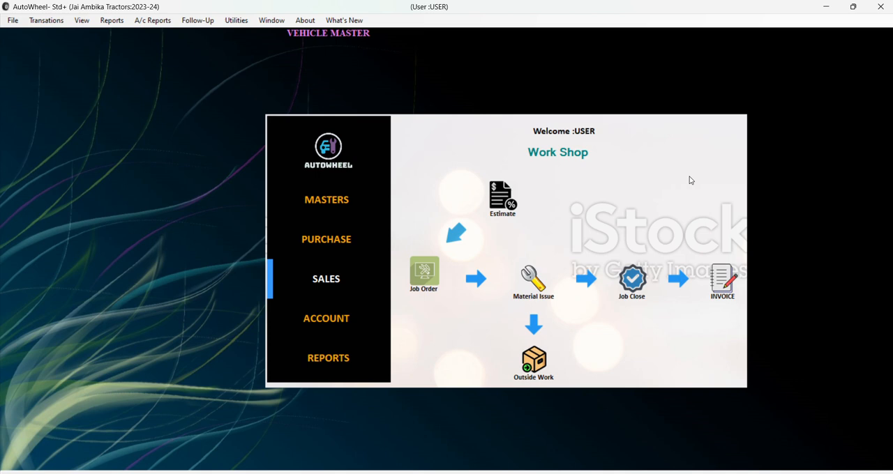
{"action": "left_click", "coordinate": [500, 199]}
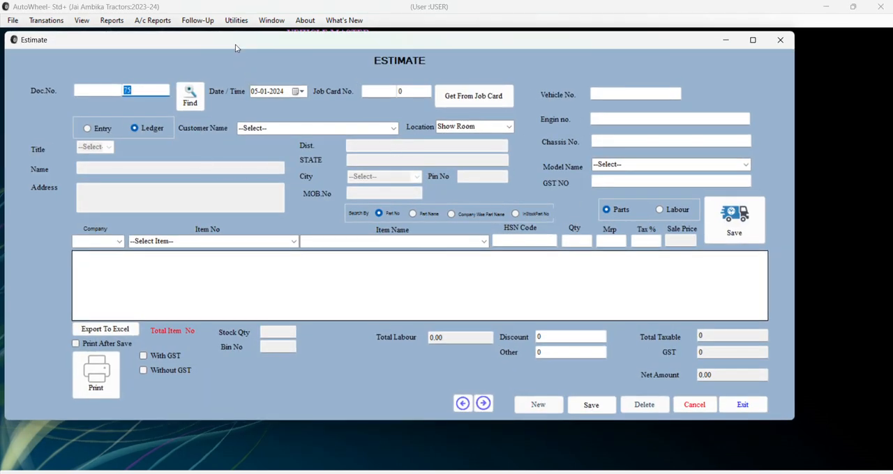
{"action": "left_click_drag", "start_coordinate": [235, 44], "coordinate": [290, 68]}
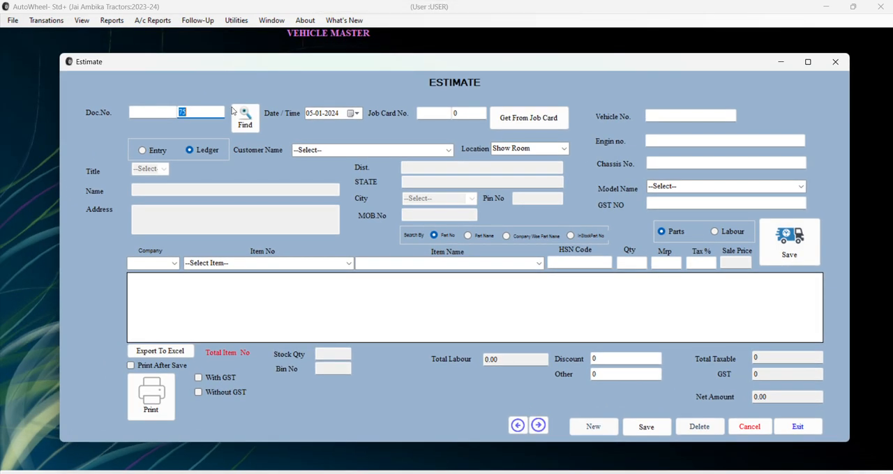
Compare the Entry and Ledger customer modes and look through the list of ledger customers.
{"action": "left_click", "coordinate": [146, 152]}
{"action": "left_click", "coordinate": [205, 152]}
{"action": "left_click", "coordinate": [156, 151]}
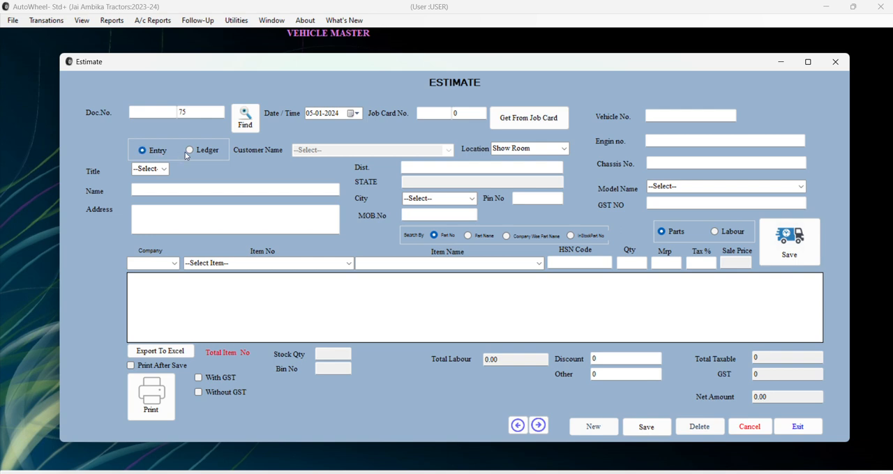
{"action": "left_click", "coordinate": [190, 151]}
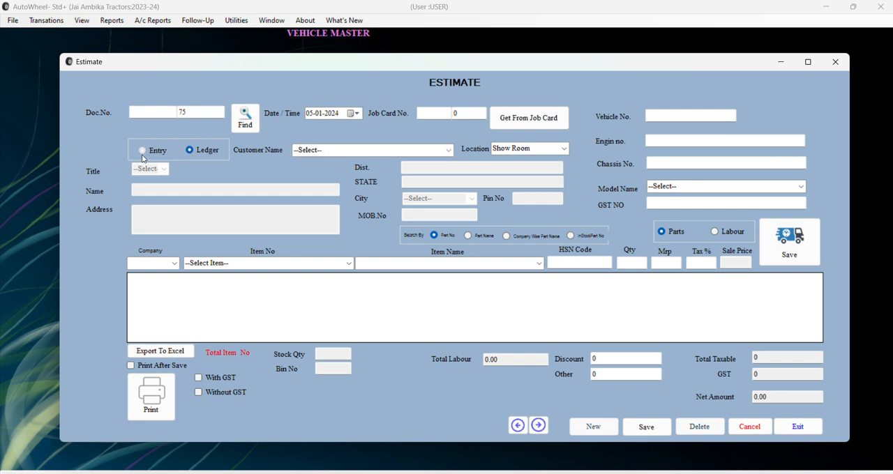
{"action": "left_click", "coordinate": [141, 155]}
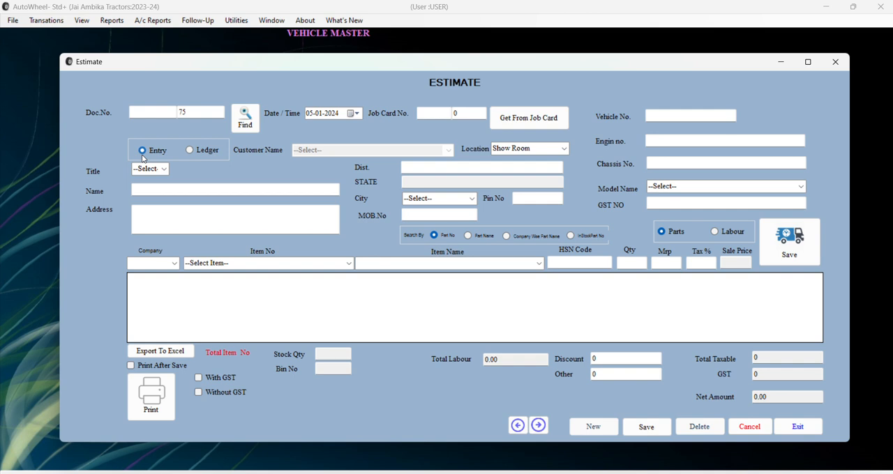
{"action": "left_click", "coordinate": [203, 152]}
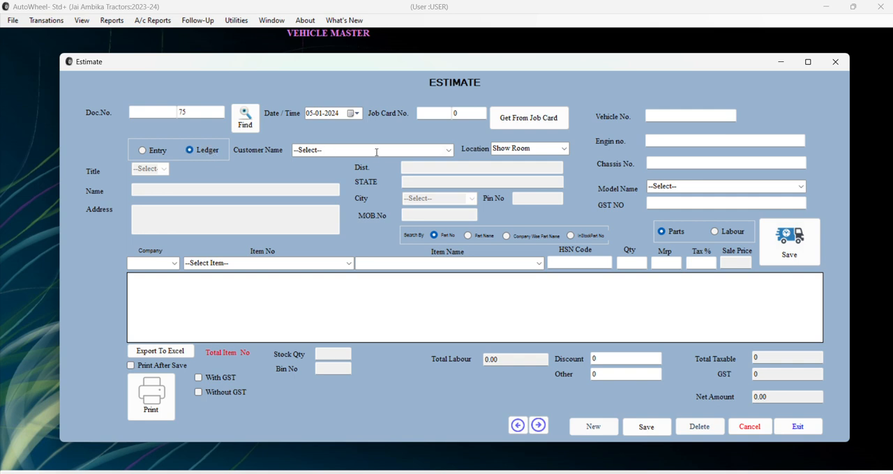
{"action": "left_click", "coordinate": [409, 148]}
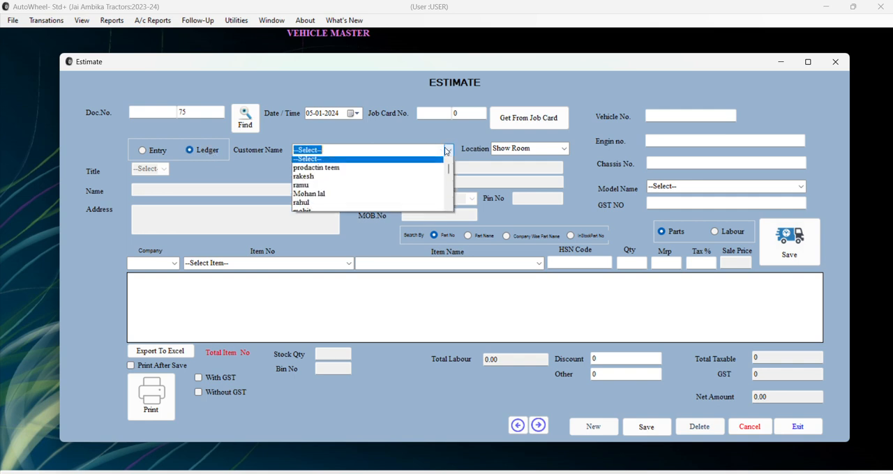
{"action": "scroll", "coordinate": [363, 178], "scroll_direction": "down", "scroll_amount": 1}
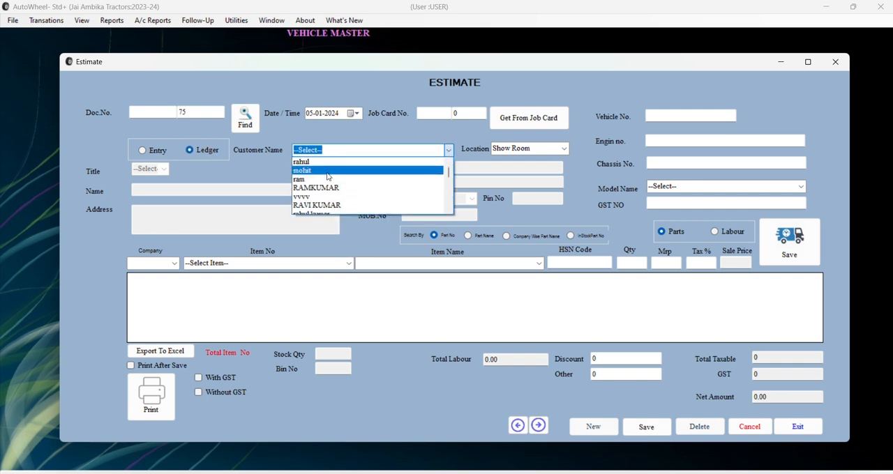
{"action": "left_click", "coordinate": [326, 128]}
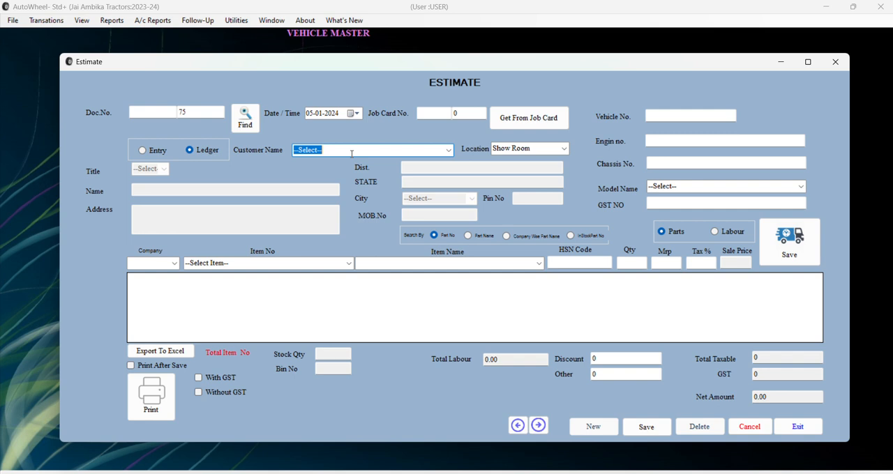
Switch the customer mode to Entry, choose the title Mr. and enter the customer's name.
{"action": "left_click", "coordinate": [144, 150]}
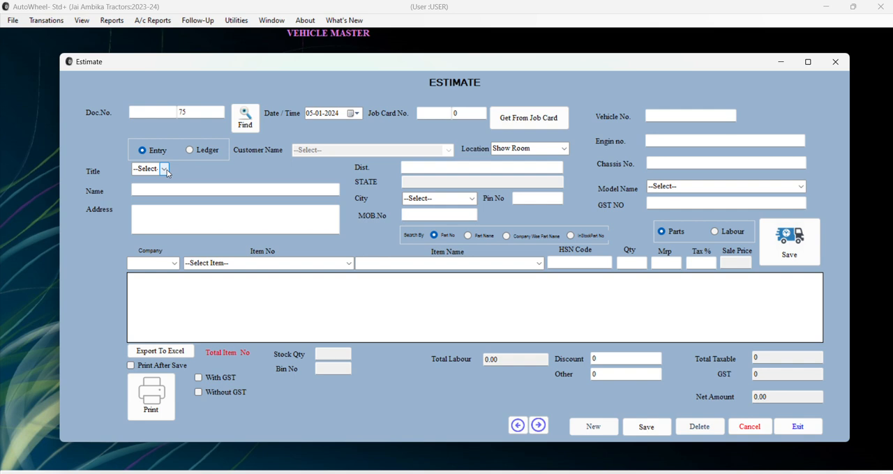
{"action": "left_click", "coordinate": [165, 169]}
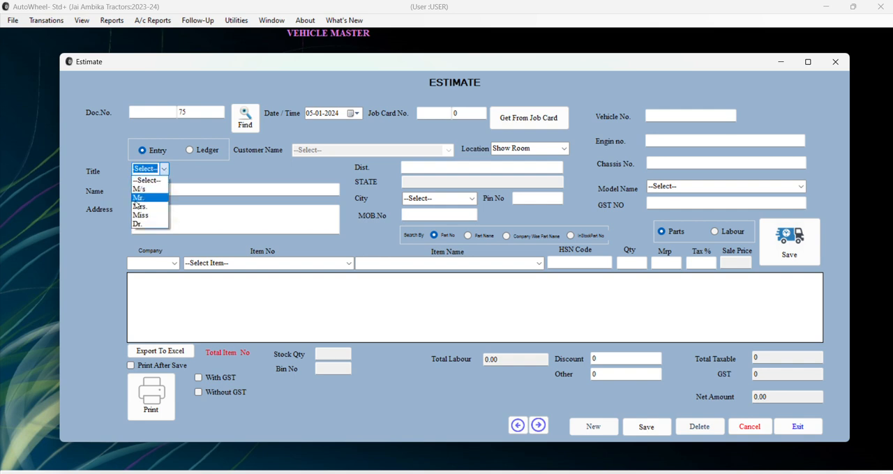
{"action": "left_click", "coordinate": [138, 199]}
{"action": "left_click", "coordinate": [141, 191]}
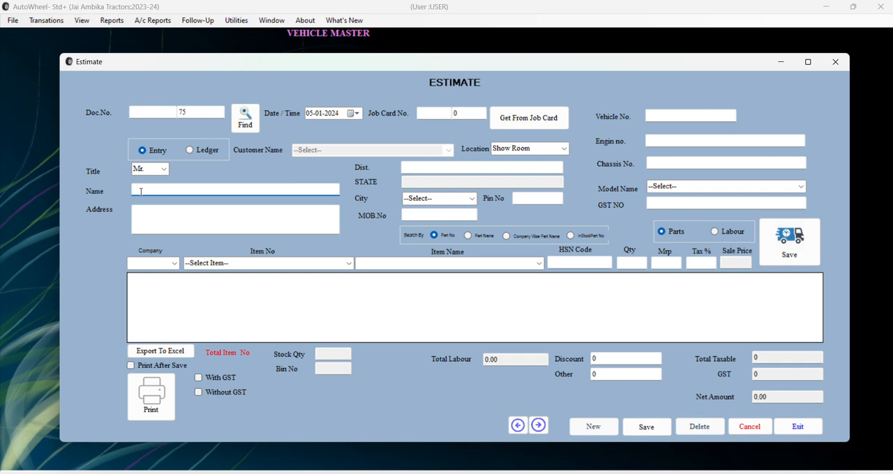
{"action": "type", "text": "HARSHIT"}
Fill in the customer's street address on the estimate.
{"action": "left_click", "coordinate": [157, 218]}
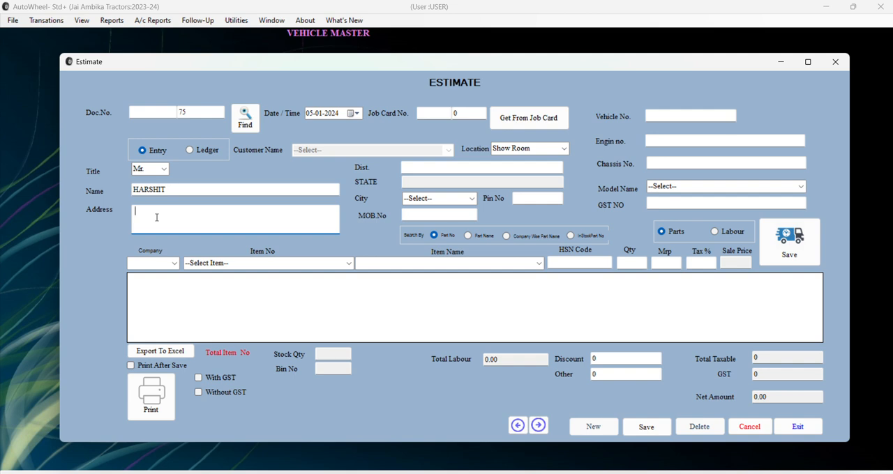
Set the customer's city to Jaipur and enter the mobile number.
{"action": "left_click", "coordinate": [472, 198]}
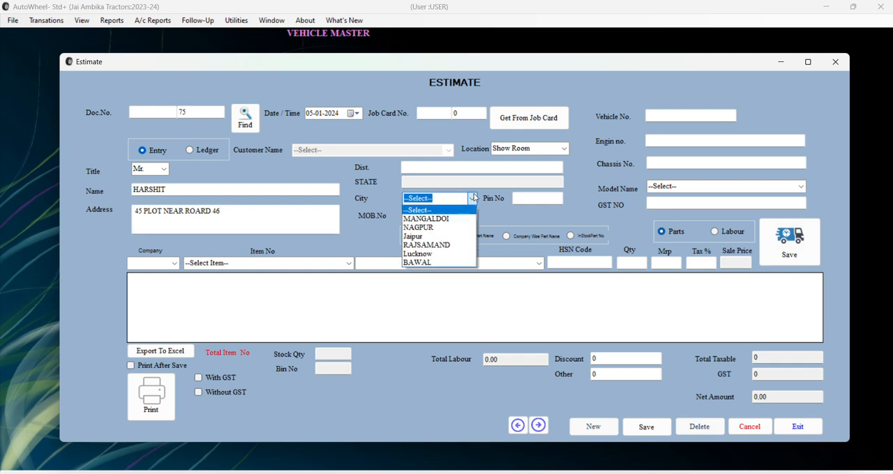
{"action": "left_click", "coordinate": [442, 237]}
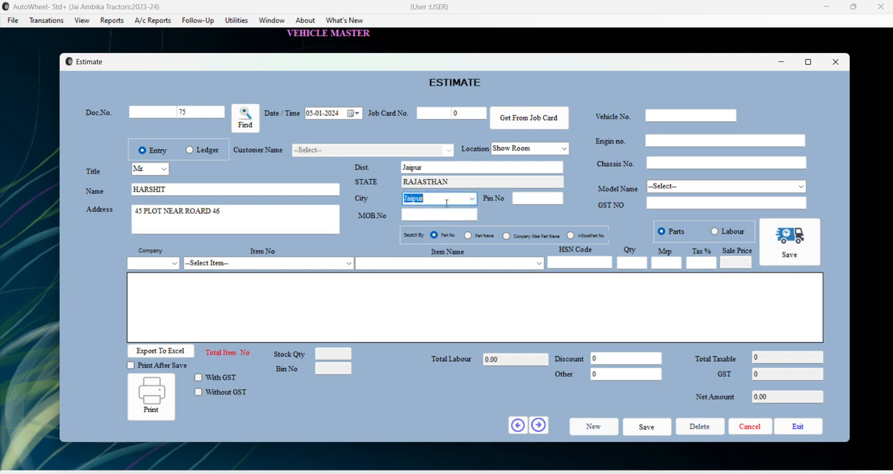
{"action": "left_click", "coordinate": [516, 198]}
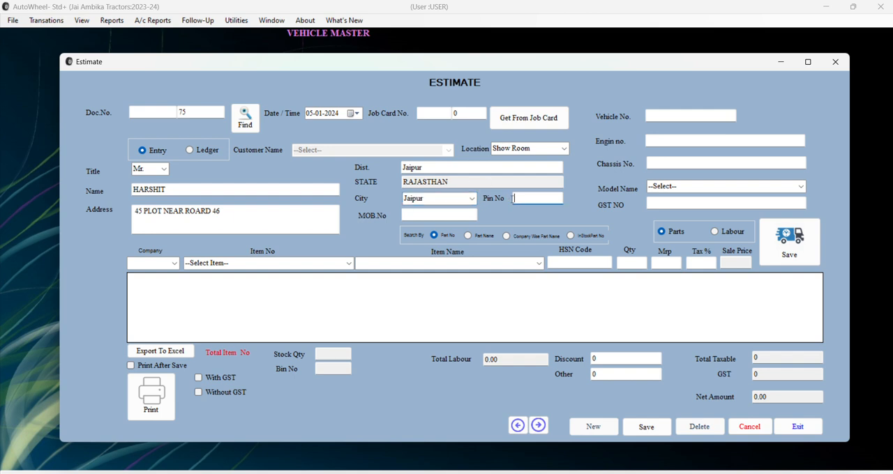
{"action": "left_click", "coordinate": [458, 213]}
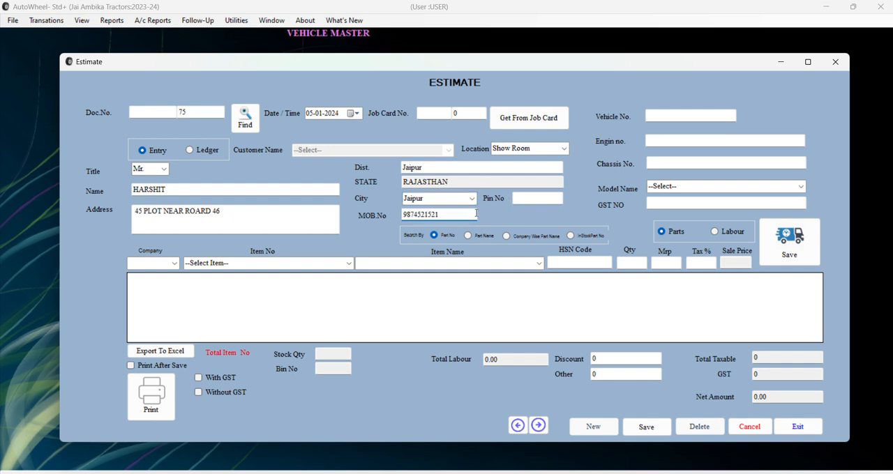
Open the City master from the estimate's city field and enter BIKANER as the new city name.
{"action": "left_click", "coordinate": [472, 199]}
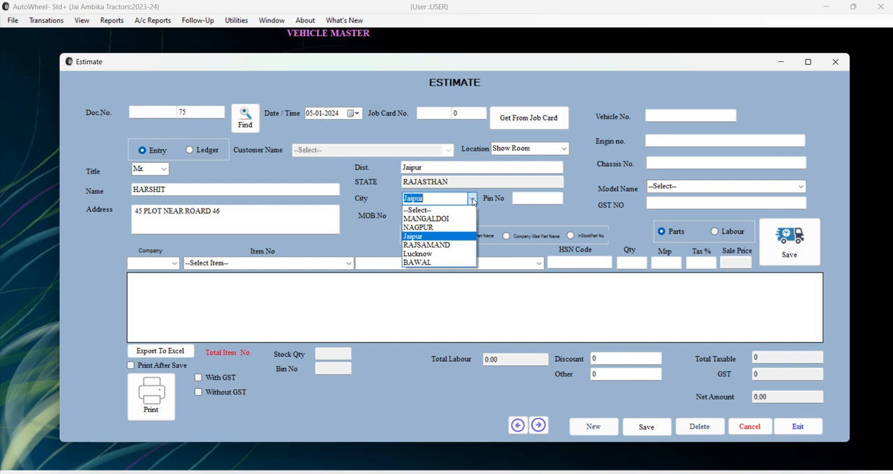
{"action": "key", "text": "F2"}
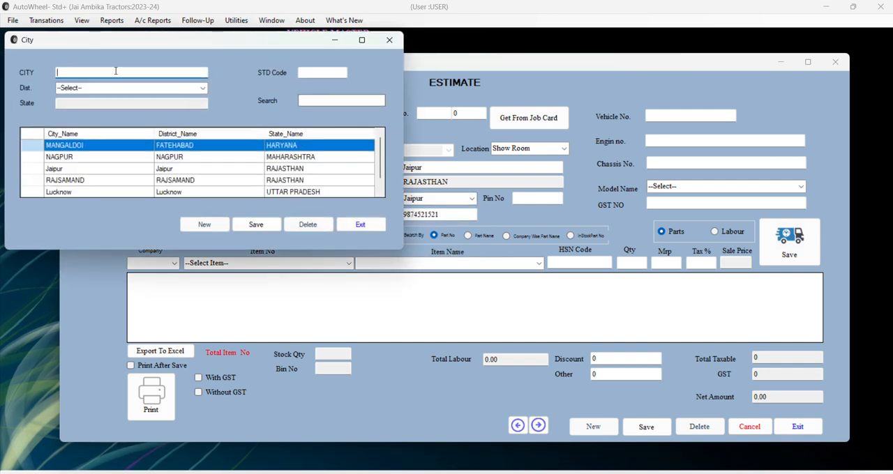
{"action": "type", "text": "BIKANER"}
Create the district BIKANER in the state RAJASTHAN from the city's district field, and close the district form.
{"action": "left_click", "coordinate": [203, 88]}
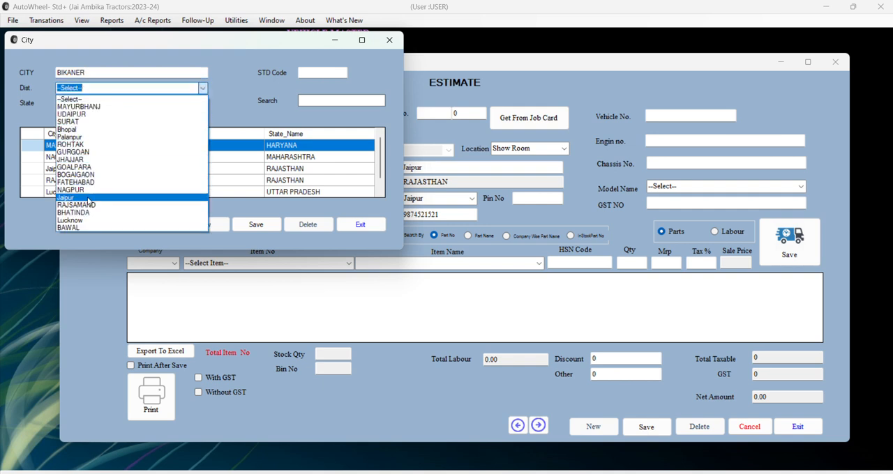
{"action": "left_click", "coordinate": [96, 87]}
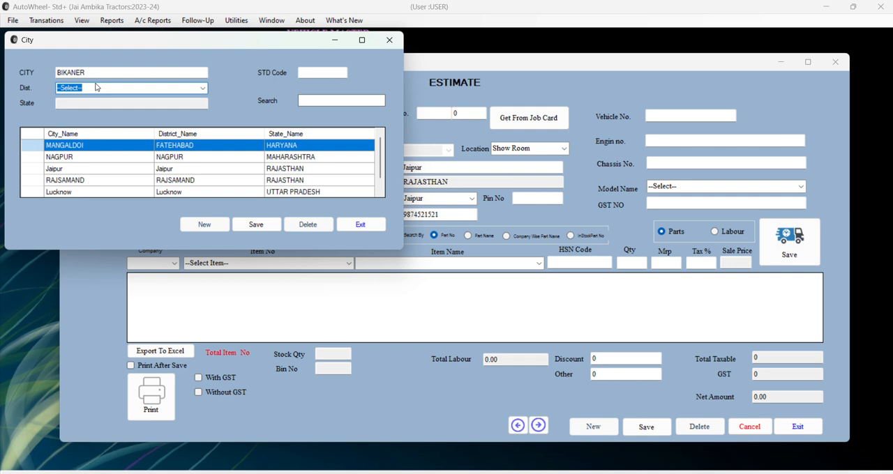
{"action": "double_click", "coordinate": [96, 88]}
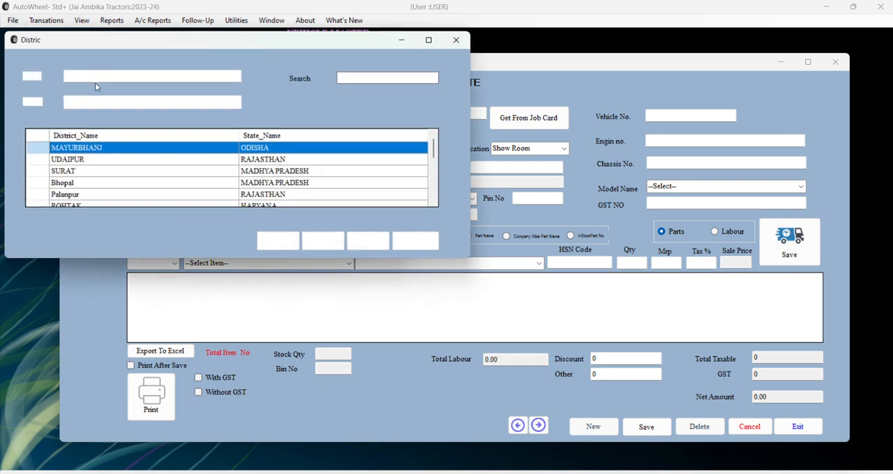
{"action": "type", "text": "BIKANER"}
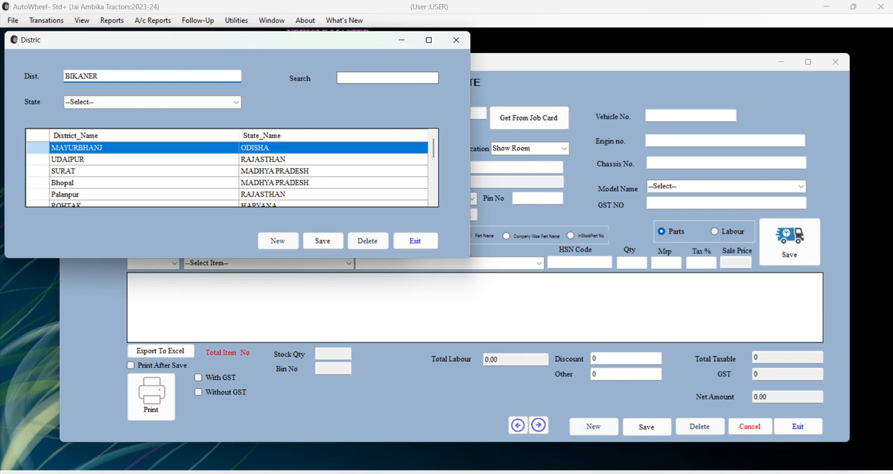
{"action": "left_click", "coordinate": [236, 102]}
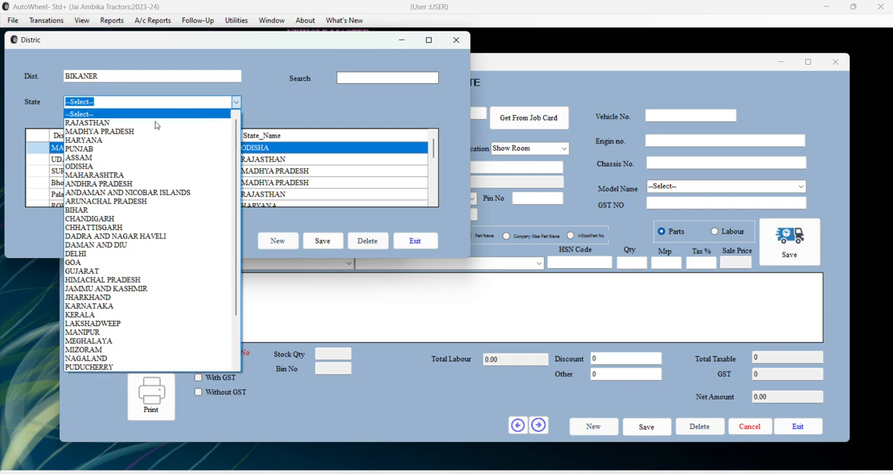
{"action": "left_click", "coordinate": [147, 124]}
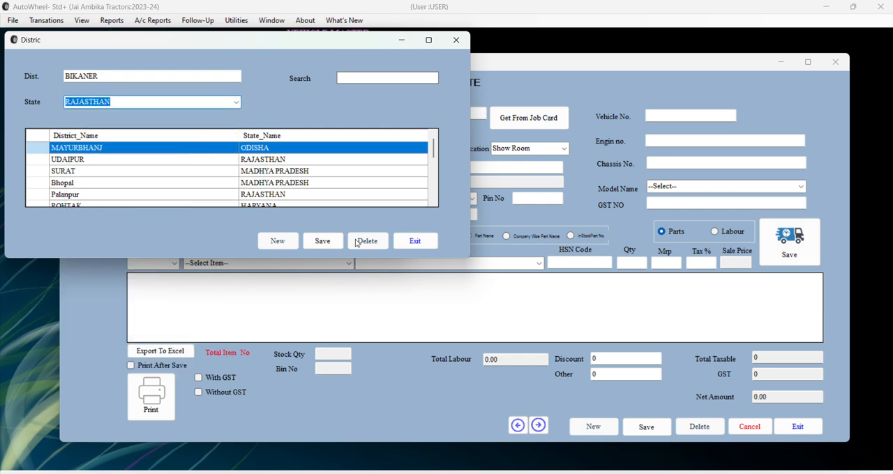
{"action": "left_click", "coordinate": [333, 245]}
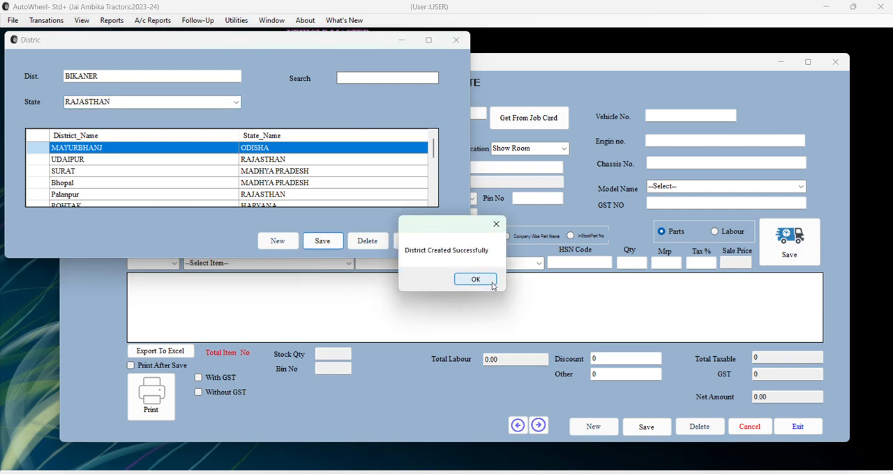
{"action": "left_click", "coordinate": [491, 282]}
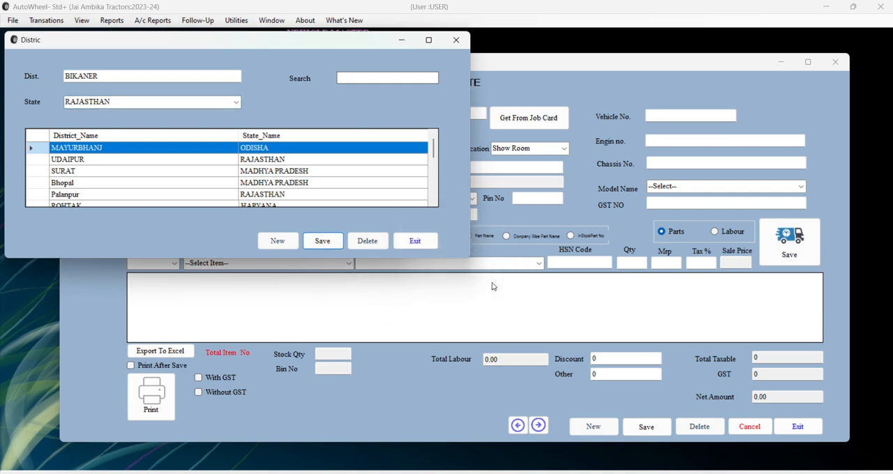
{"action": "left_click", "coordinate": [415, 241]}
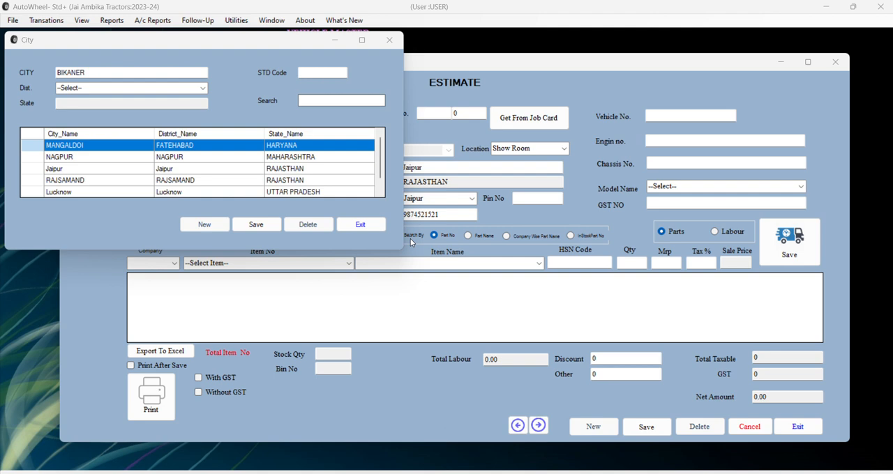
Assign the district BIKANER to the new city, leave its STD code blank and save the city.
{"action": "left_click", "coordinate": [110, 89]}
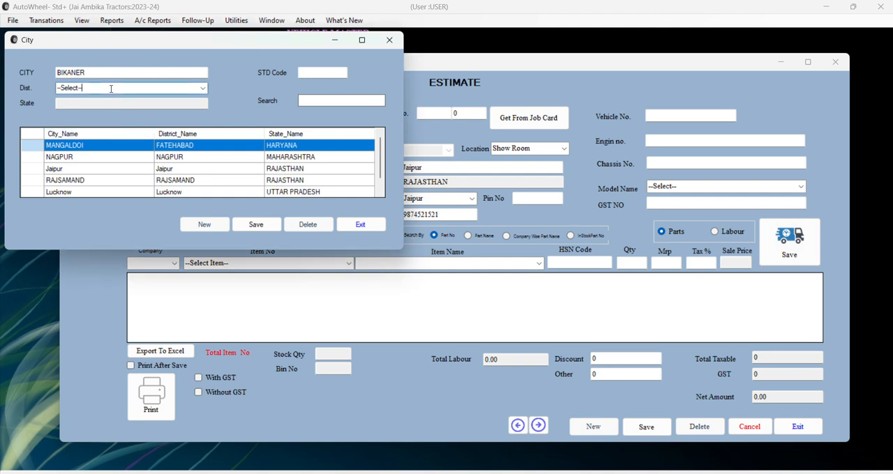
{"action": "left_click", "coordinate": [202, 88]}
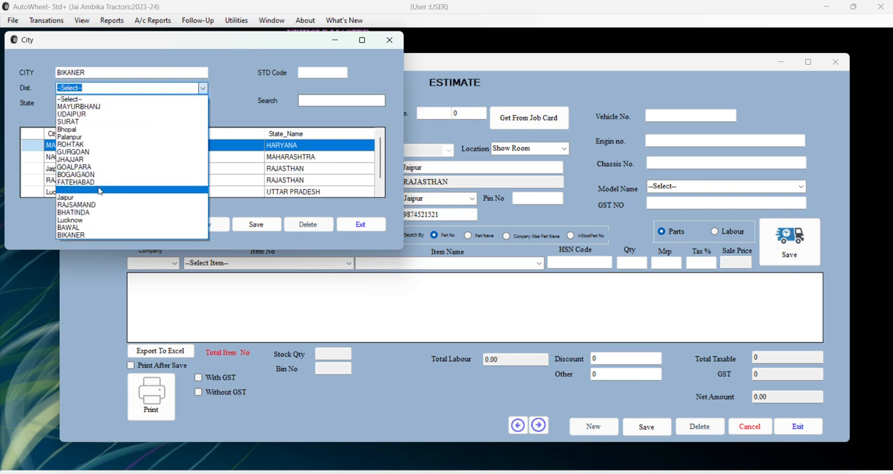
{"action": "left_click", "coordinate": [71, 235]}
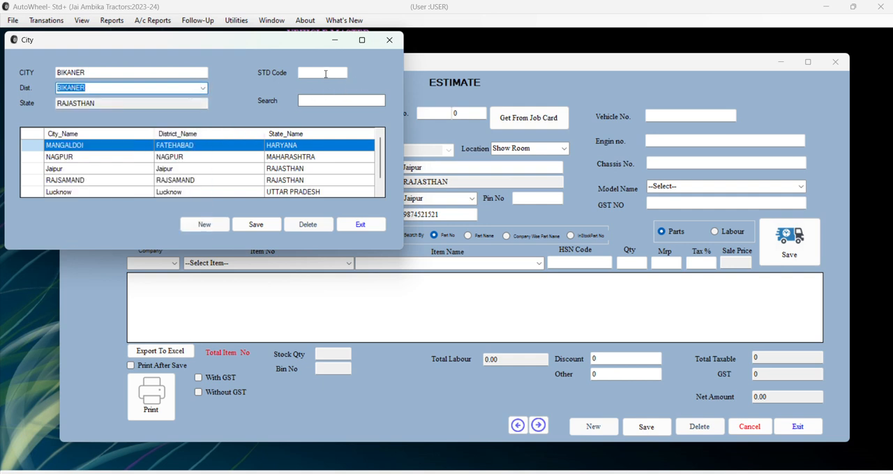
{"action": "left_click", "coordinate": [325, 74]}
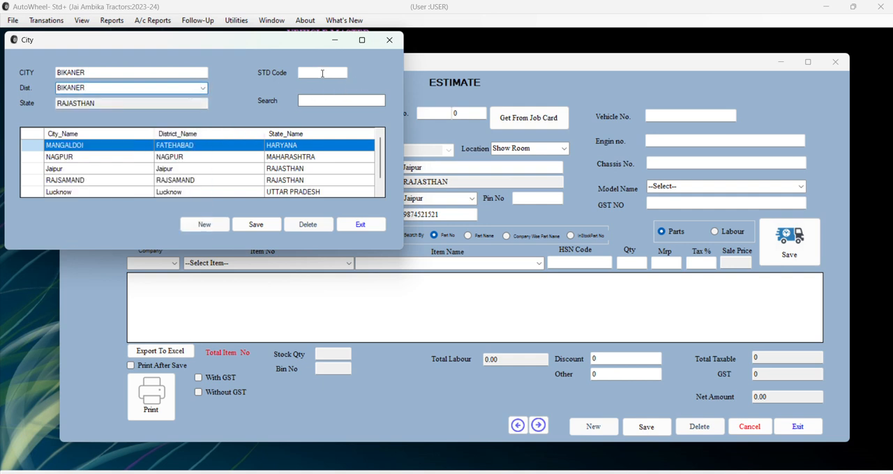
{"action": "left_click", "coordinate": [256, 225]}
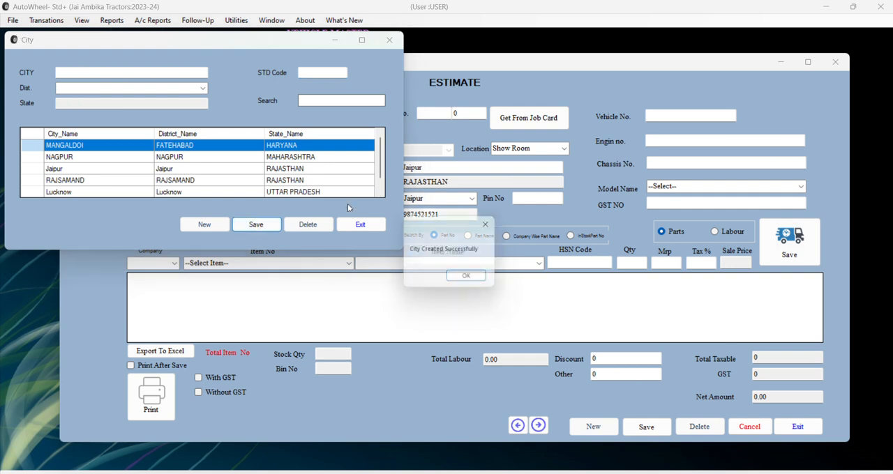
Close the City master and set the customer's city on the estimate to BIKANER.
{"action": "left_click", "coordinate": [471, 279]}
{"action": "left_click", "coordinate": [389, 40]}
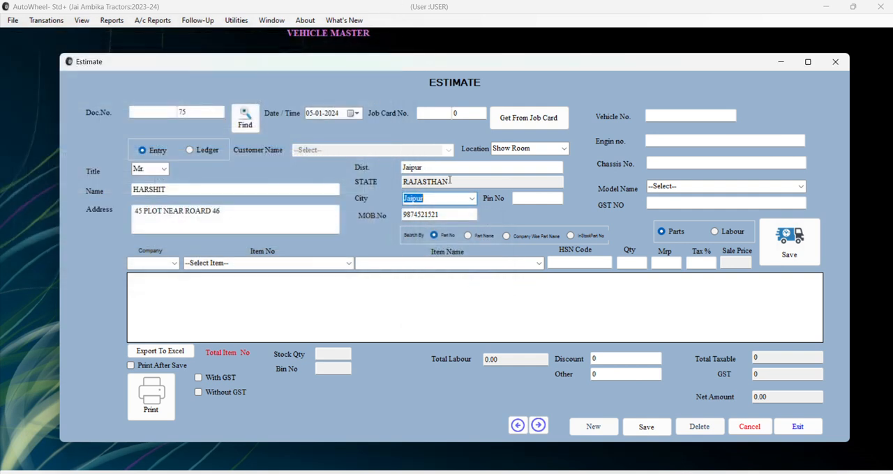
{"action": "left_click", "coordinate": [472, 199]}
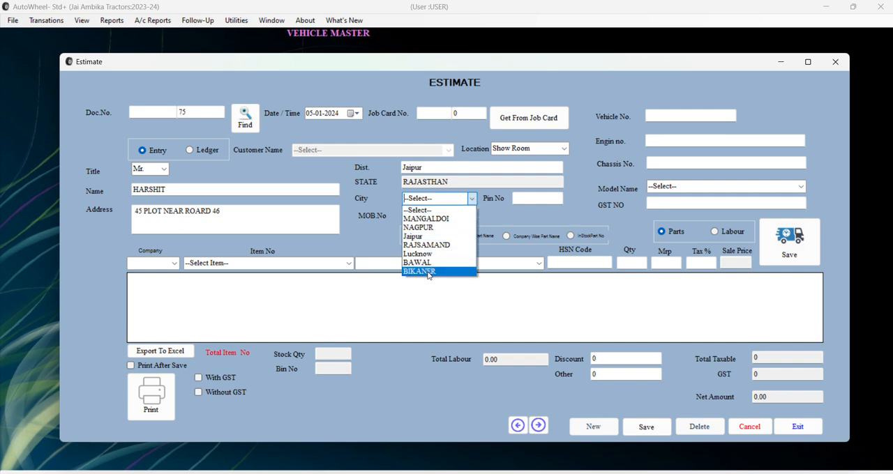
{"action": "left_click", "coordinate": [429, 274]}
{"action": "left_click", "coordinate": [448, 200]}
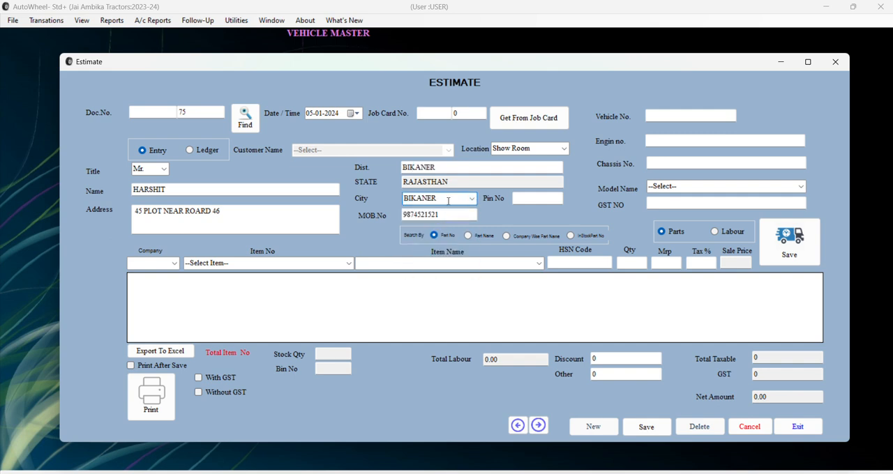
Enter vehicle number 984532, engine number W345DRTYVU and chassis number 3W4SDTRYC on the estimate.
{"action": "left_click", "coordinate": [685, 115]}
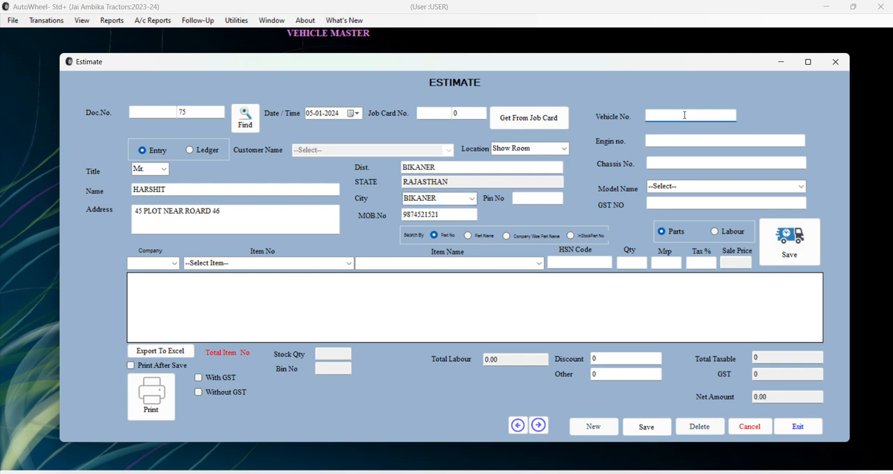
{"action": "type", "text": "984532"}
{"action": "left_click", "coordinate": [685, 140]}
{"action": "type", "text": "W345DRTYVU"}
{"action": "left_click", "coordinate": [677, 166]}
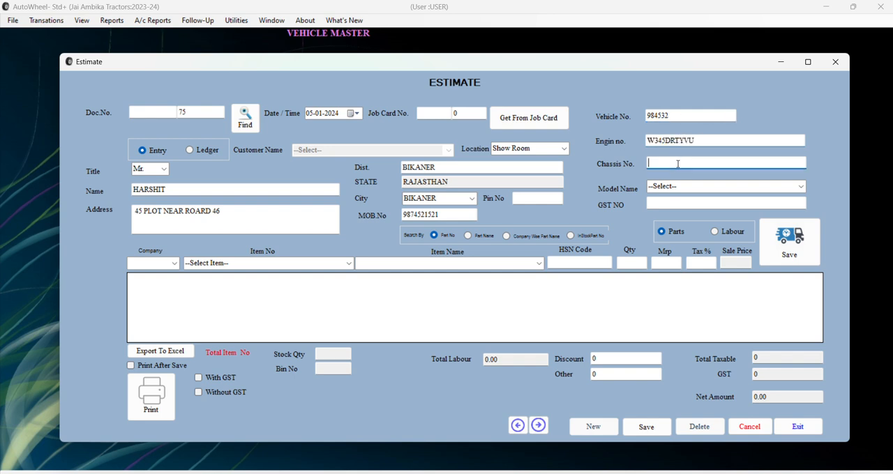
{"action": "type", "text": "3W4SDTRYC"}
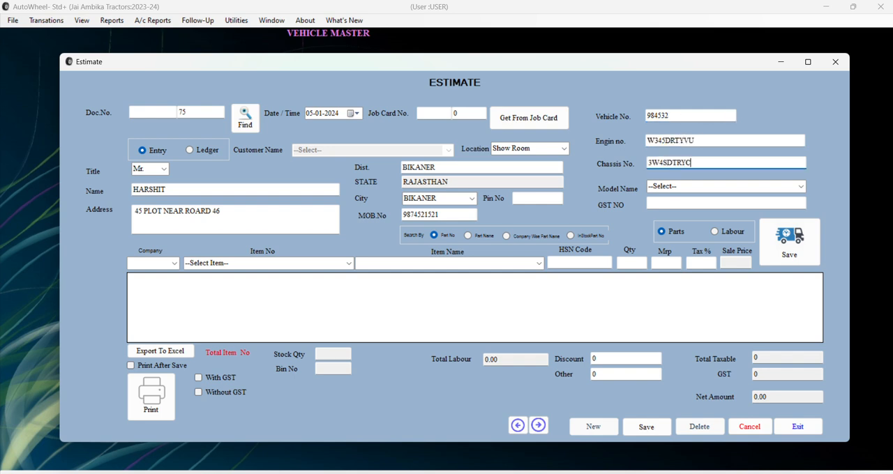
Look through the vehicle models available for the estimate's model name.
{"action": "left_click", "coordinate": [800, 186]}
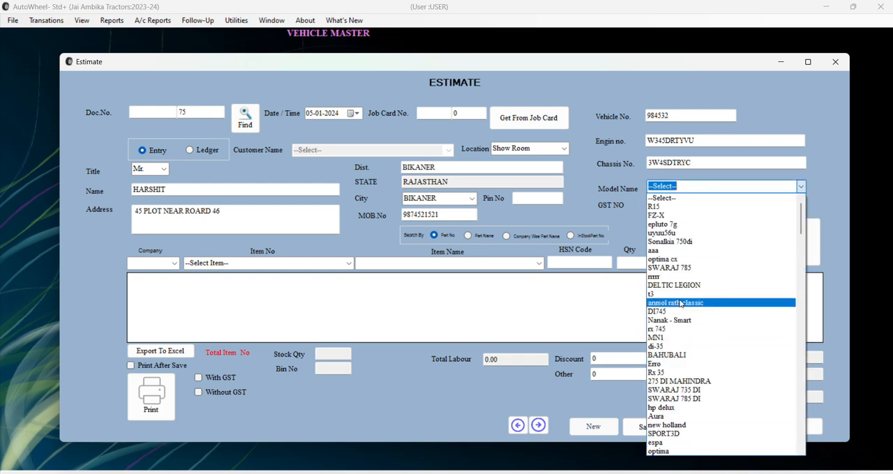
{"action": "scroll", "coordinate": [706, 378], "scroll_direction": "down", "scroll_amount": 1}
{"action": "scroll", "coordinate": [705, 379], "scroll_direction": "down", "scroll_amount": 20}
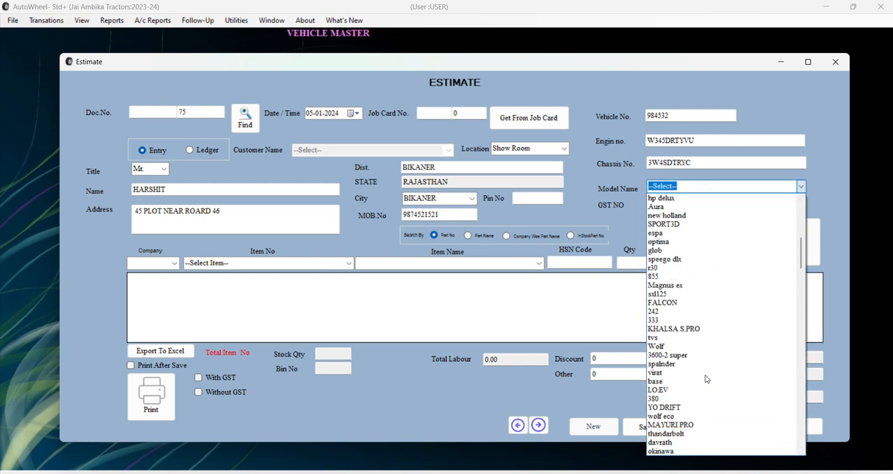
{"action": "scroll", "coordinate": [705, 379], "scroll_direction": "down", "scroll_amount": 15}
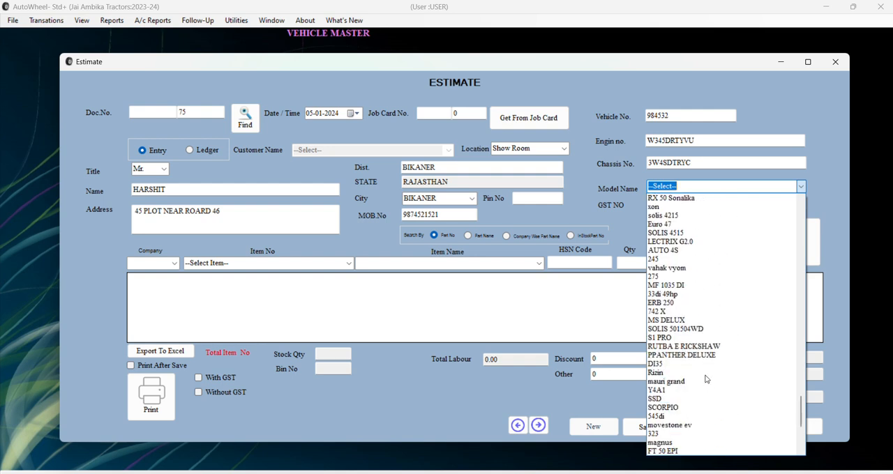
{"action": "scroll", "coordinate": [706, 379], "scroll_direction": "up", "scroll_amount": 10}
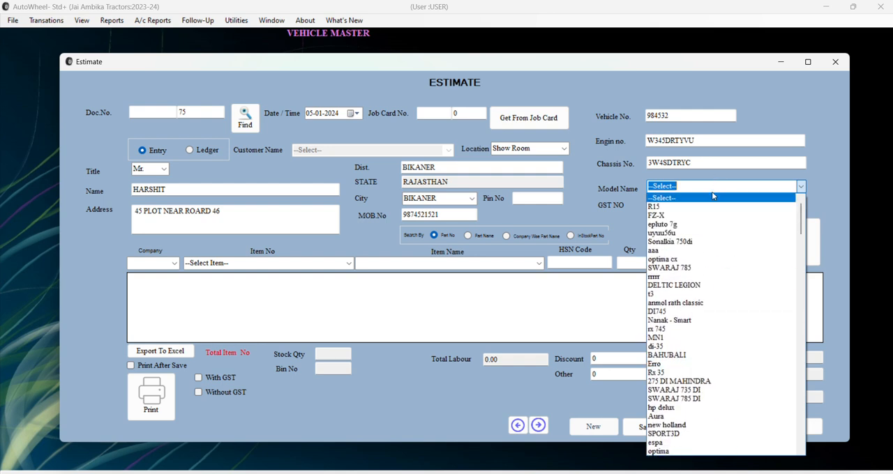
Open Vehicle Master from the estimate's model name field, examine its vehicle group options and close it without saving.
{"action": "left_click", "coordinate": [713, 196]}
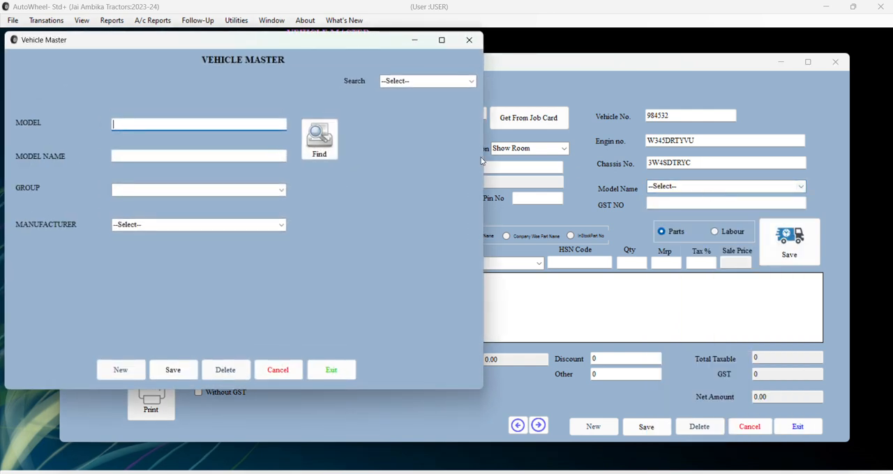
{"action": "left_click", "coordinate": [211, 156]}
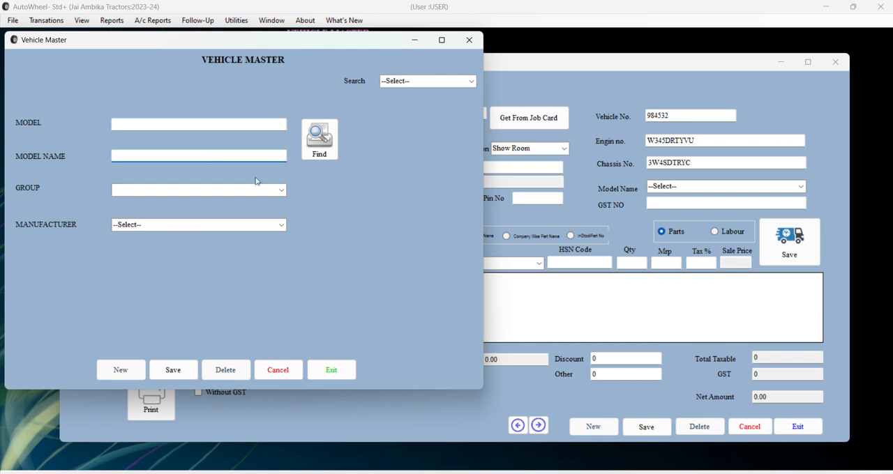
{"action": "left_click", "coordinate": [281, 190]}
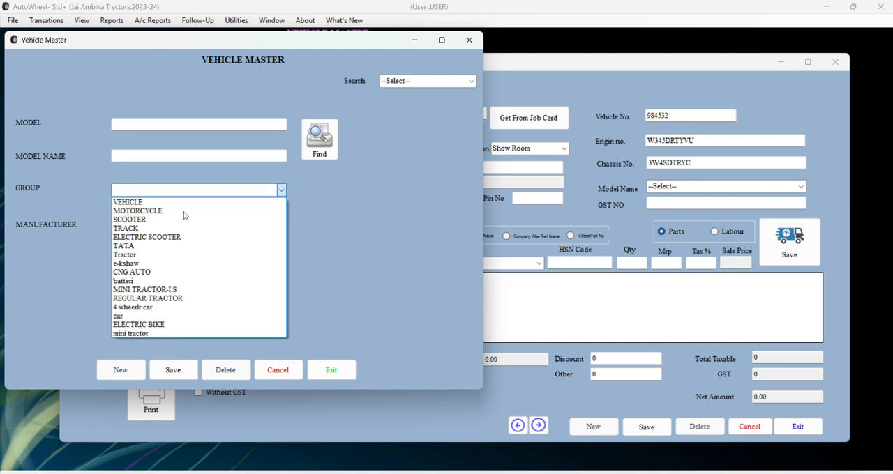
{"action": "left_click", "coordinate": [337, 317]}
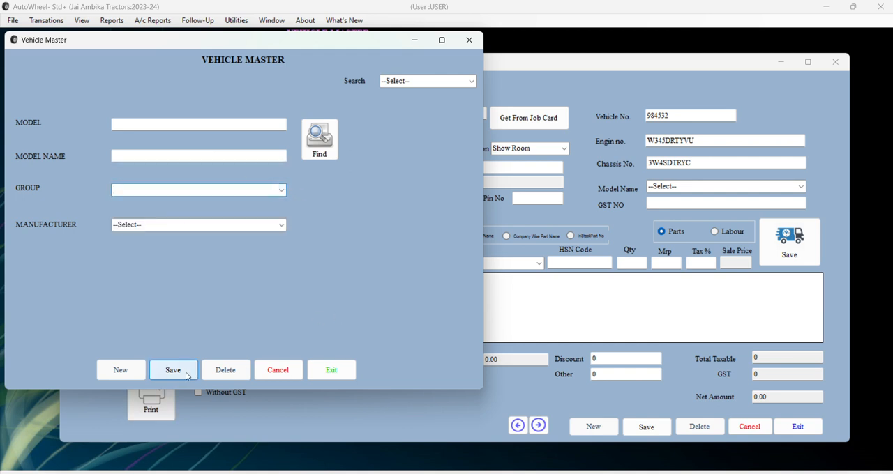
{"action": "left_click", "coordinate": [469, 39]}
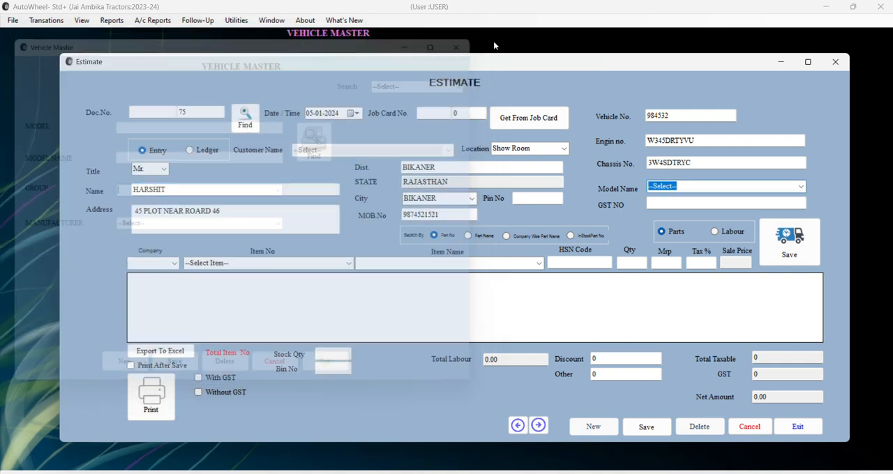
Set the vehicle's model name to R15 and enter the customer's GST number.
{"action": "left_click", "coordinate": [801, 187]}
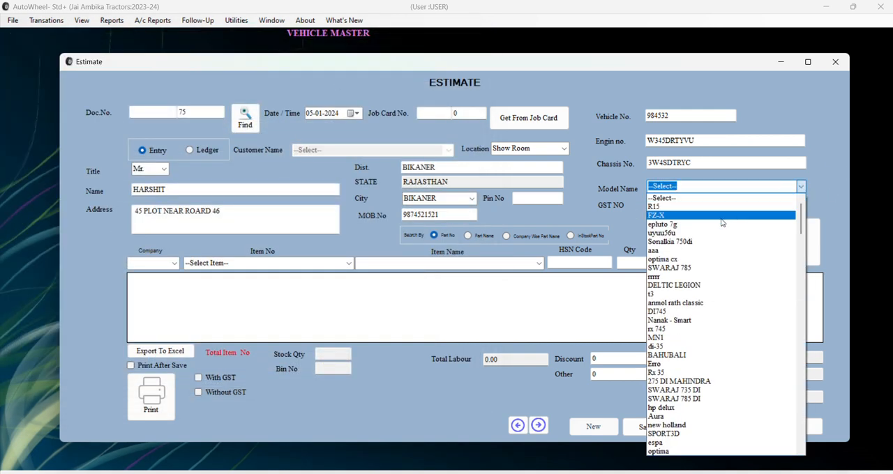
{"action": "left_click", "coordinate": [697, 207]}
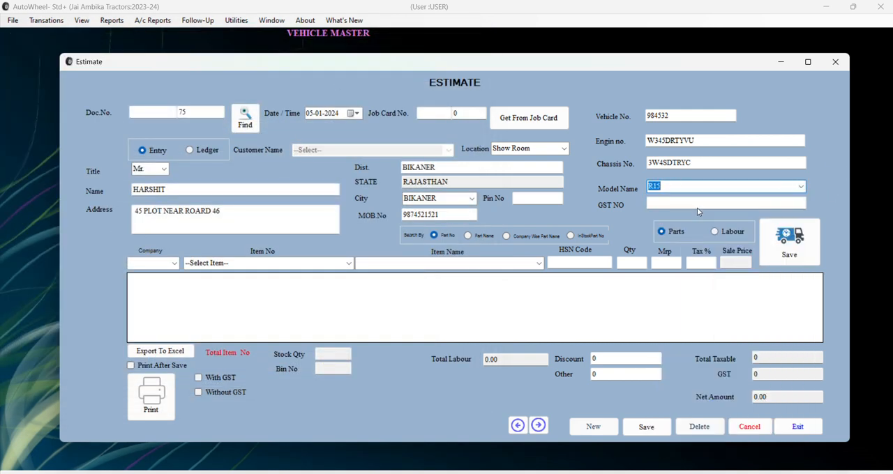
{"action": "left_click", "coordinate": [698, 207]}
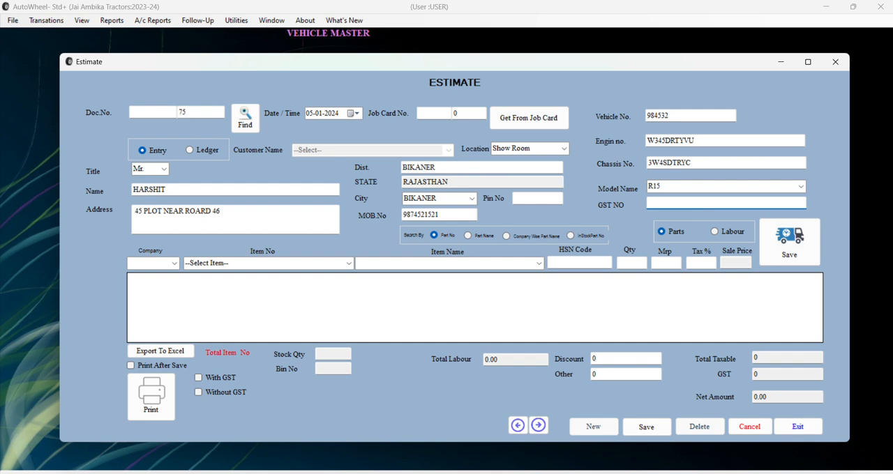
{"action": "type", "text": "AD4367FKYTDTYD7"}
Add the part with item number D10089990AB9 to the estimate's item list.
{"action": "left_click", "coordinate": [348, 263]}
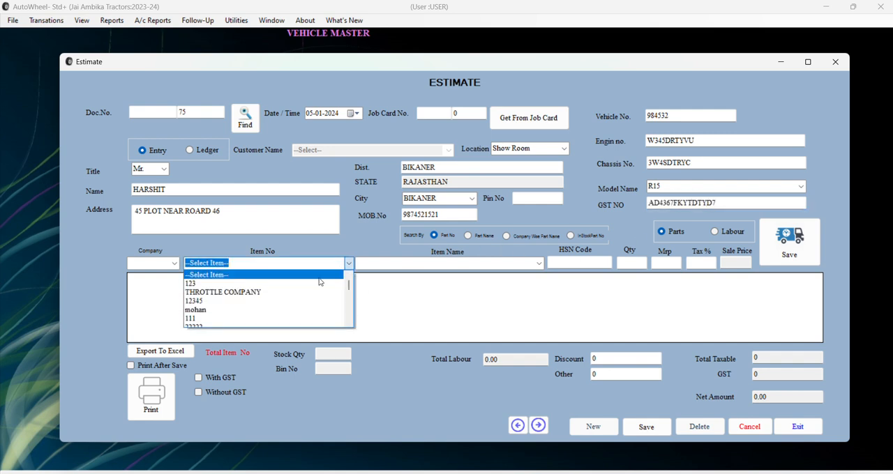
{"action": "scroll", "coordinate": [249, 325], "scroll_direction": "down", "scroll_amount": 5}
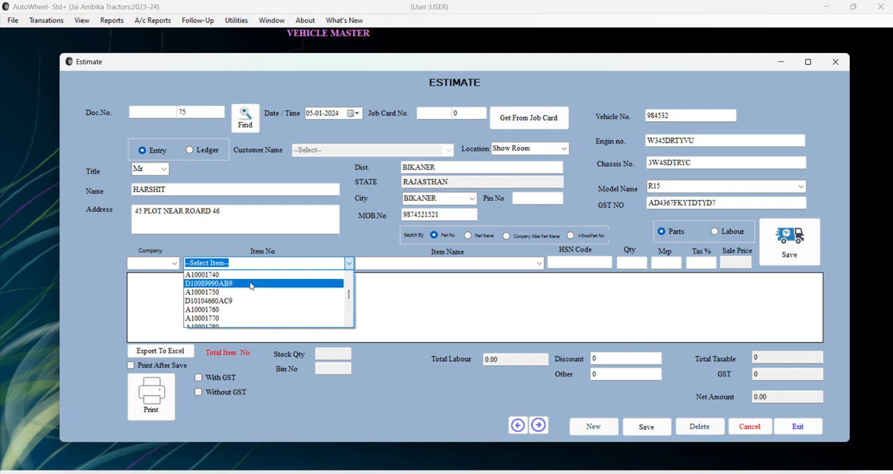
{"action": "left_click", "coordinate": [249, 284]}
{"action": "key", "text": "Return"}
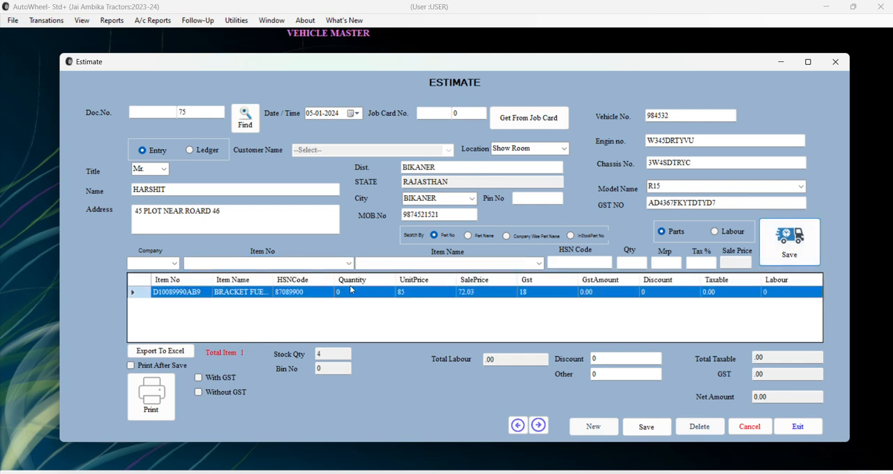
Add the part with item number 1234654, oil fitter, to the estimate.
{"action": "left_click", "coordinate": [348, 262]}
{"action": "scroll", "coordinate": [300, 295], "scroll_direction": "down", "scroll_amount": 3}
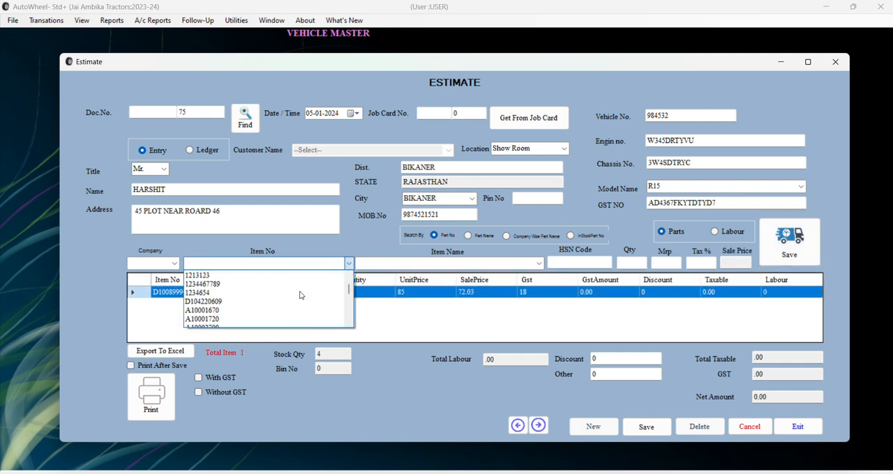
{"action": "left_click", "coordinate": [300, 294]}
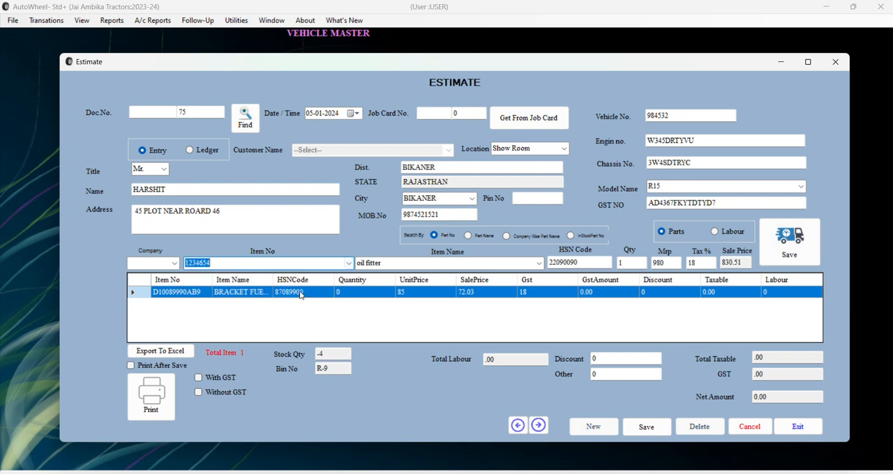
{"action": "left_click", "coordinate": [809, 258]}
Switch the item search to Part Name and add pge brown (A.P) to the estimate.
{"action": "left_click", "coordinate": [468, 236]}
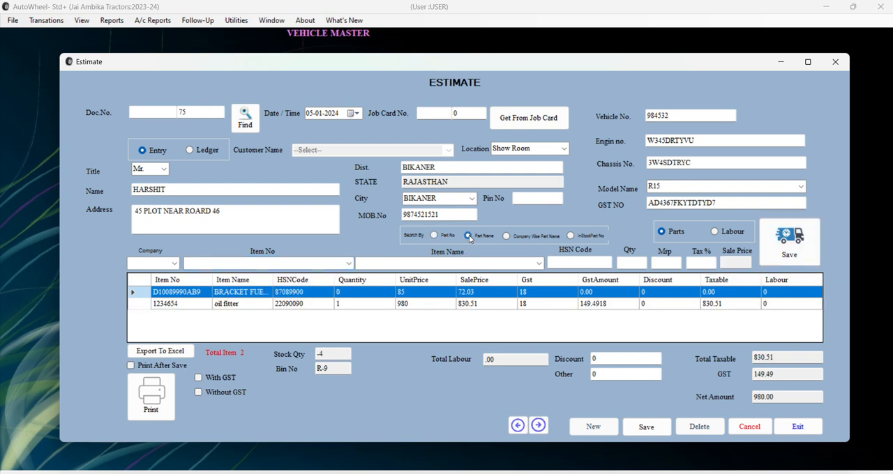
{"action": "left_click", "coordinate": [538, 264]}
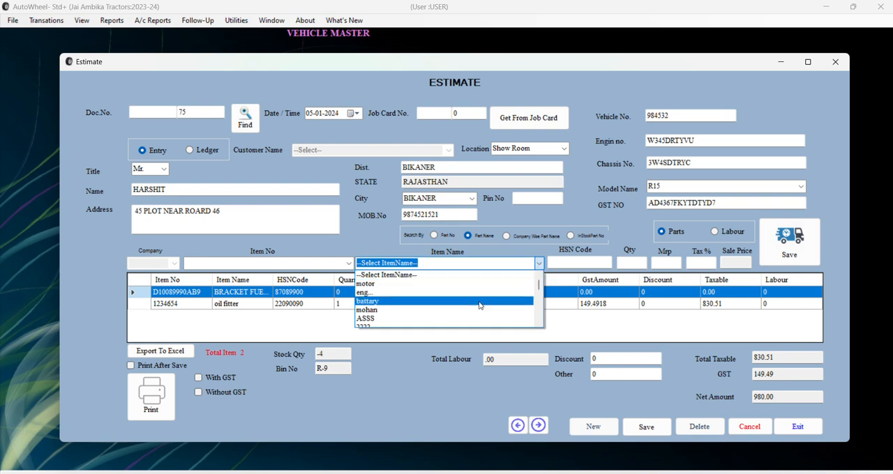
{"action": "scroll", "coordinate": [479, 306], "scroll_direction": "down", "scroll_amount": 5}
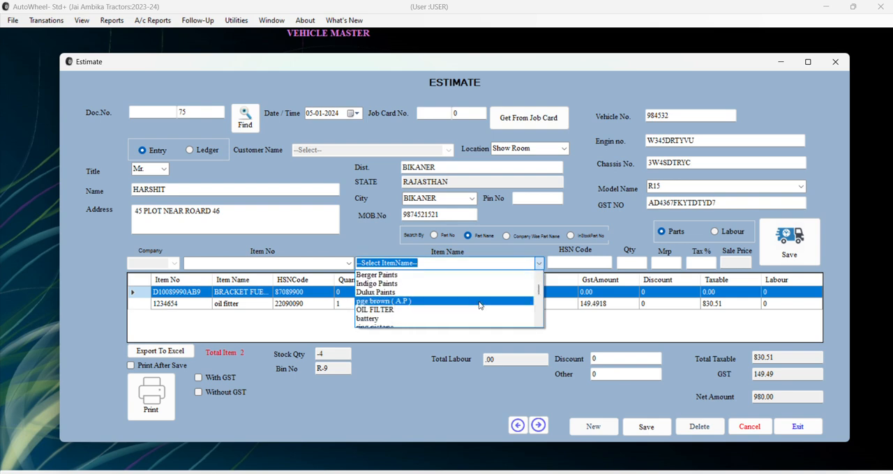
{"action": "left_click", "coordinate": [478, 301]}
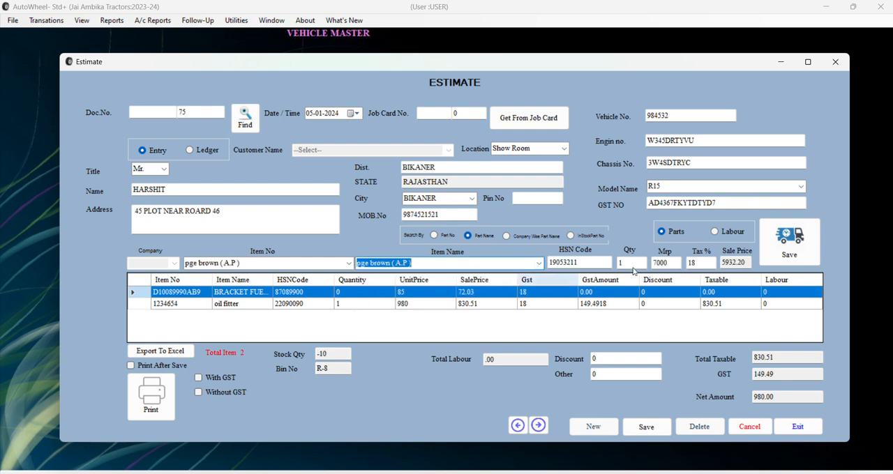
{"action": "left_click", "coordinate": [816, 264]}
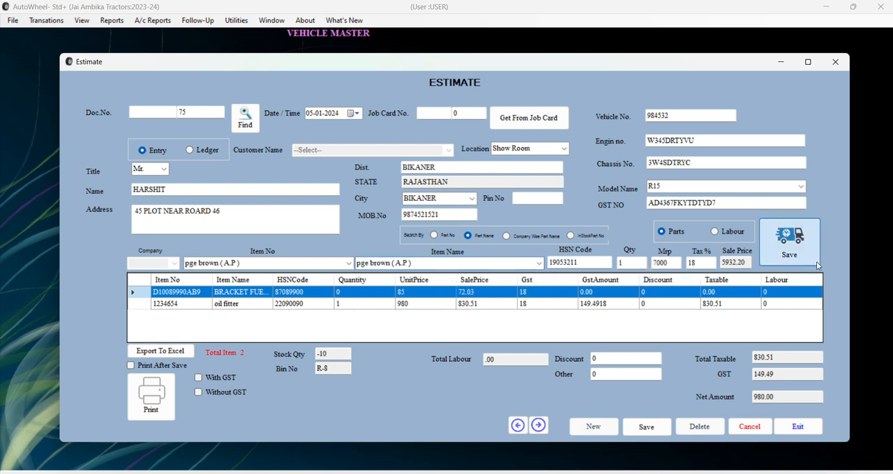
Choose the part ggfgg by name and add it to the estimate with quantity 1.
{"action": "left_click", "coordinate": [540, 263]}
{"action": "scroll", "coordinate": [449, 301], "scroll_direction": "down", "scroll_amount": 3}
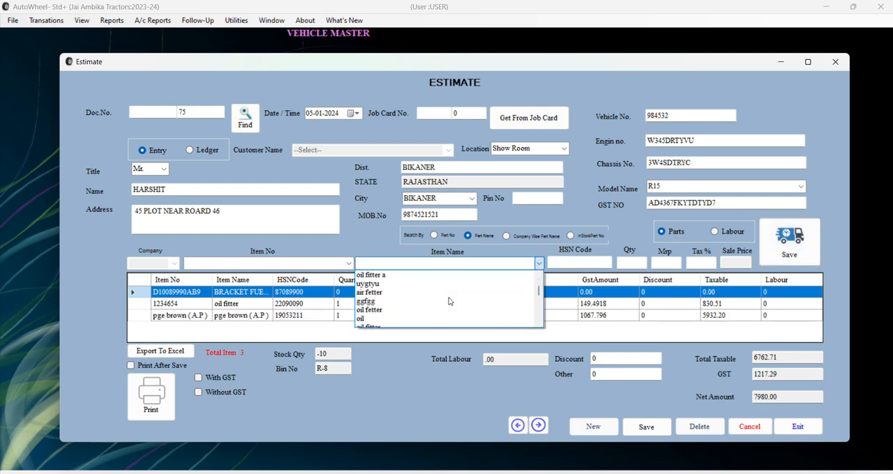
{"action": "left_click", "coordinate": [450, 301]}
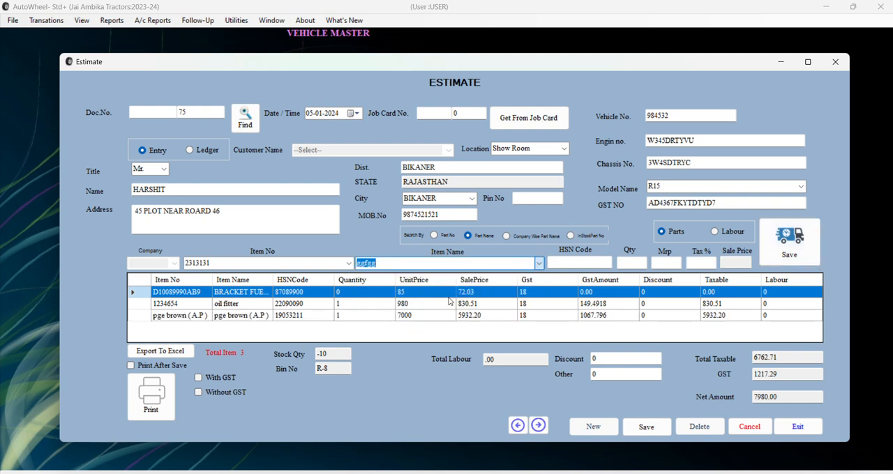
{"action": "left_click", "coordinate": [644, 264]}
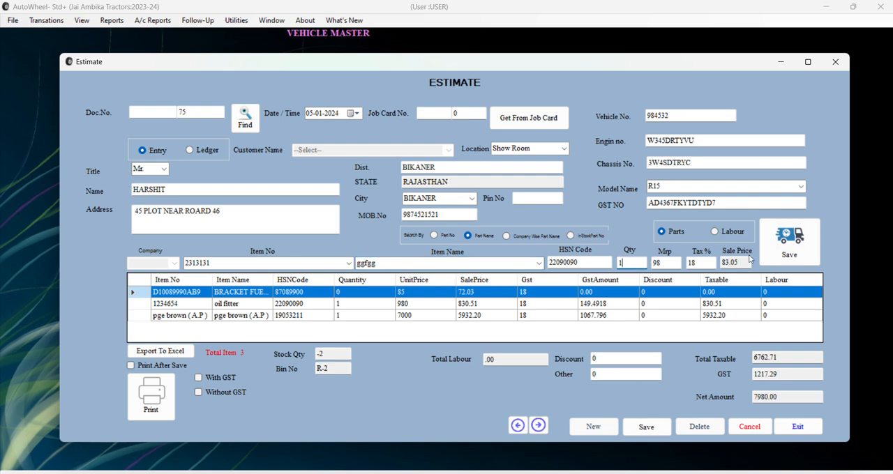
{"action": "left_click", "coordinate": [788, 243]}
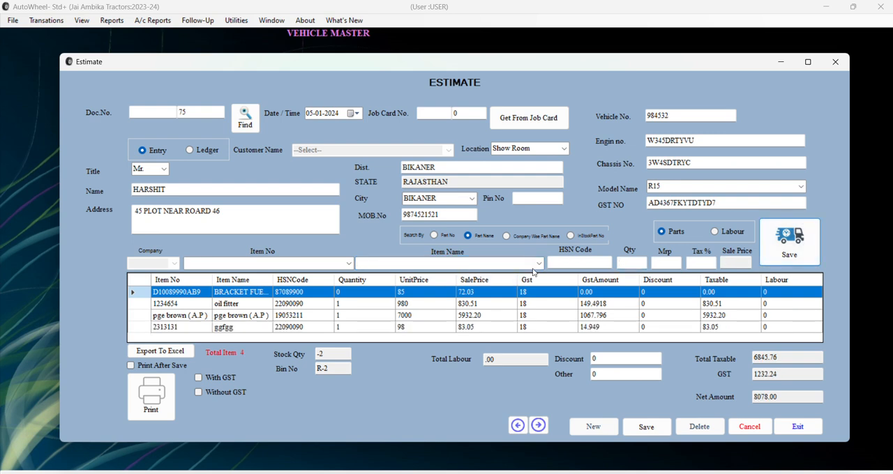
Switch the item search back to Part No and add item 12345, battary, to the estimate.
{"action": "left_click", "coordinate": [433, 235]}
{"action": "left_click", "coordinate": [348, 264]}
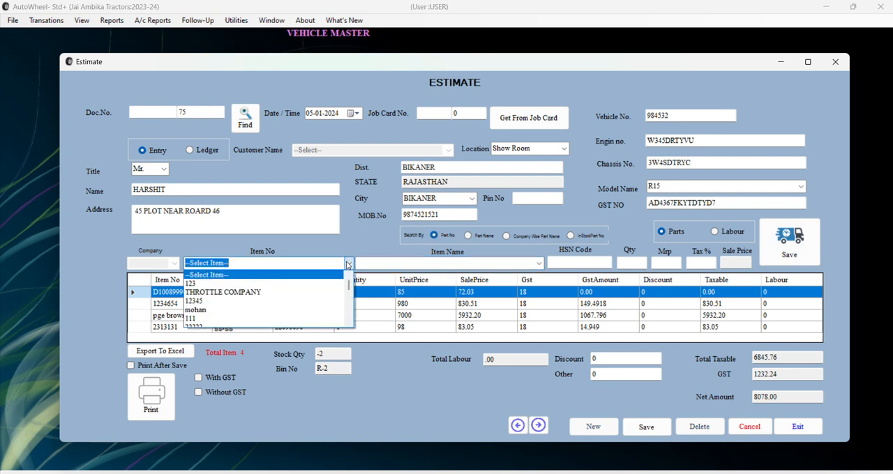
{"action": "left_click", "coordinate": [283, 301]}
{"action": "left_click", "coordinate": [601, 259]}
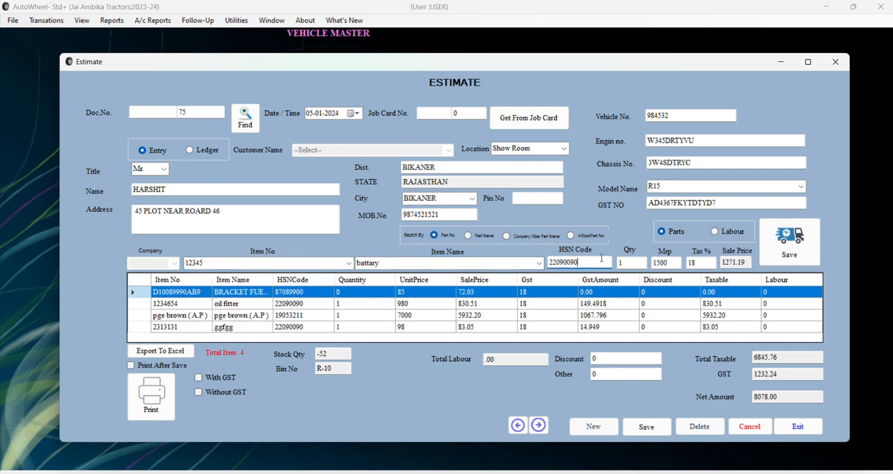
{"action": "left_click", "coordinate": [674, 263]}
{"action": "left_click", "coordinate": [793, 261]}
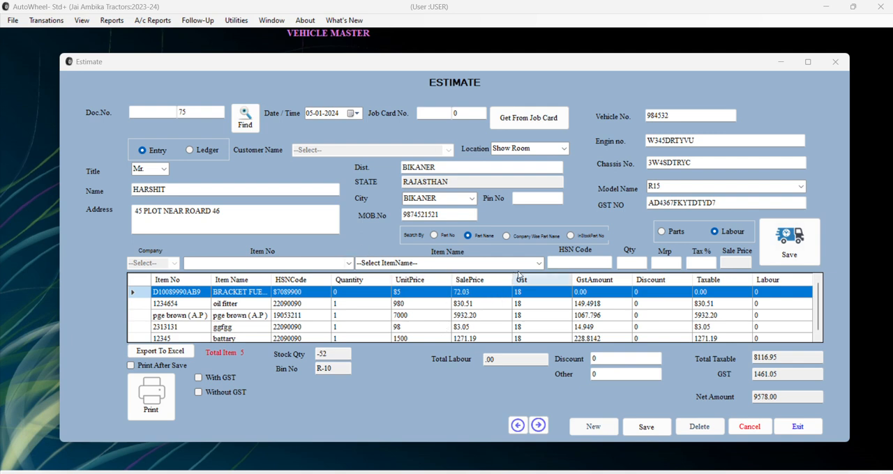
{"action": "left_click", "coordinate": [540, 264]}
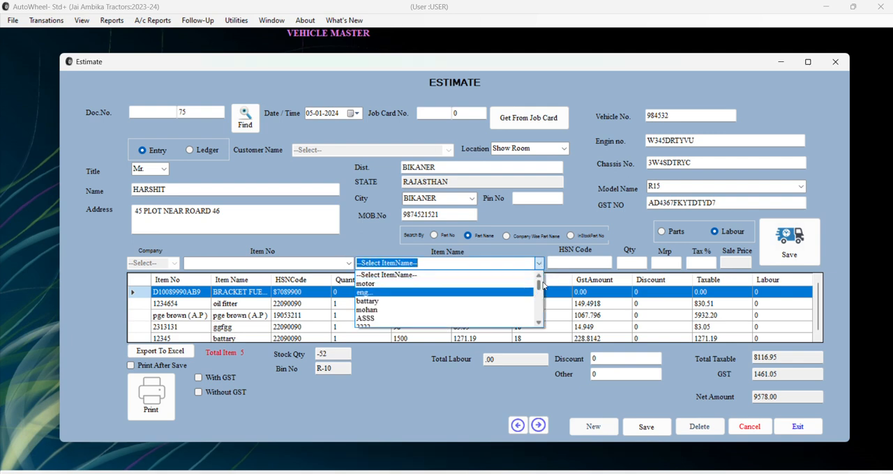
{"action": "left_click_drag", "start_coordinate": [539, 286], "coordinate": [539, 323]}
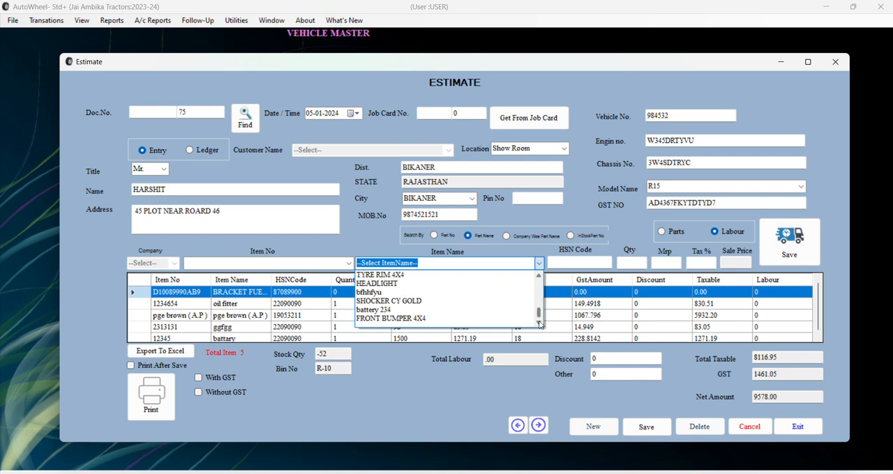
{"action": "scroll", "coordinate": [427, 303], "scroll_direction": "up", "scroll_amount": 1}
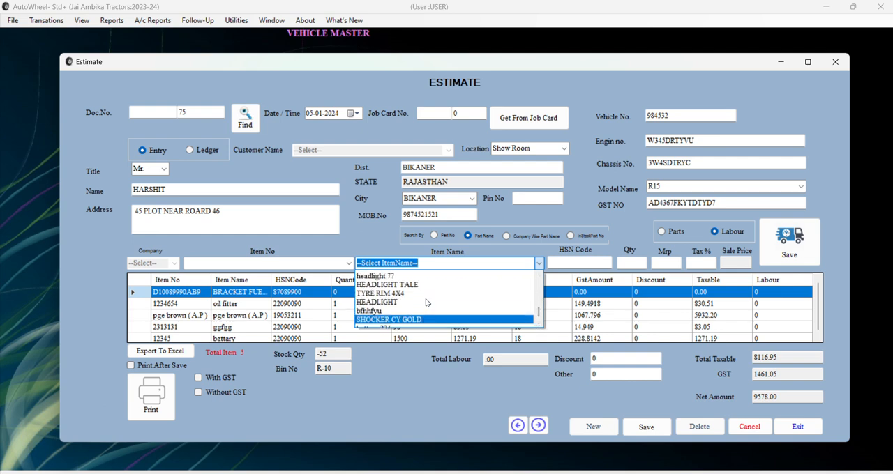
{"action": "scroll", "coordinate": [427, 302], "scroll_direction": "up", "scroll_amount": 5}
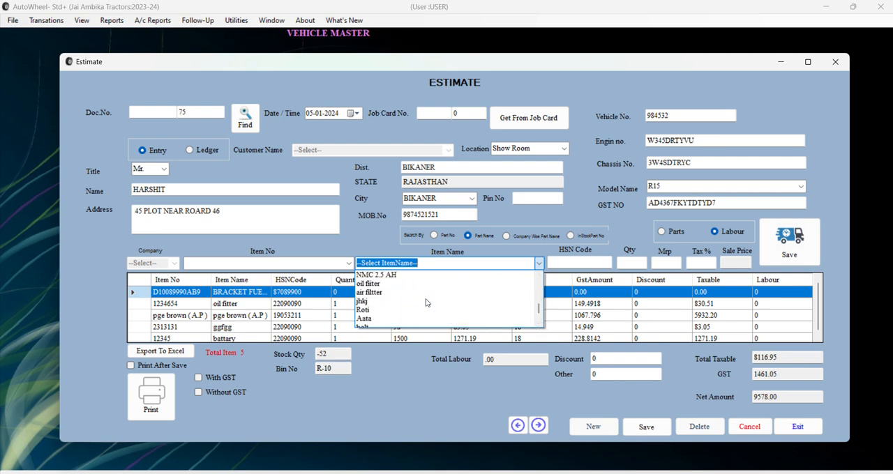
{"action": "type", "text": "P"}
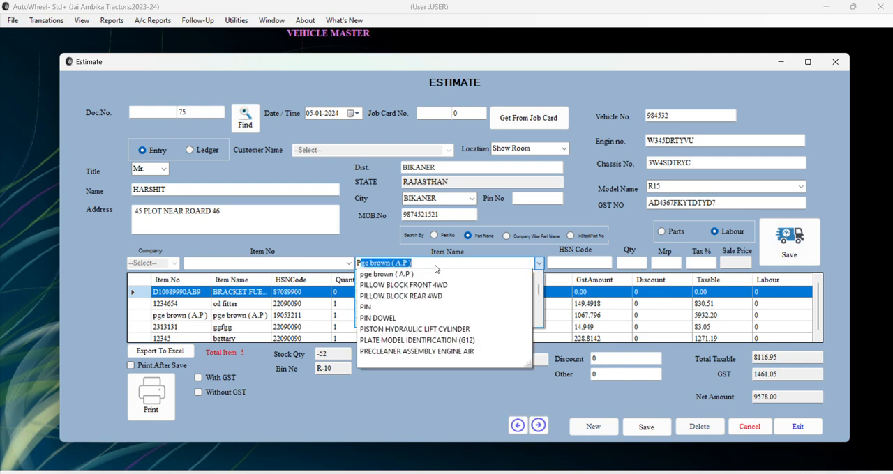
{"action": "type", "text": "A"}
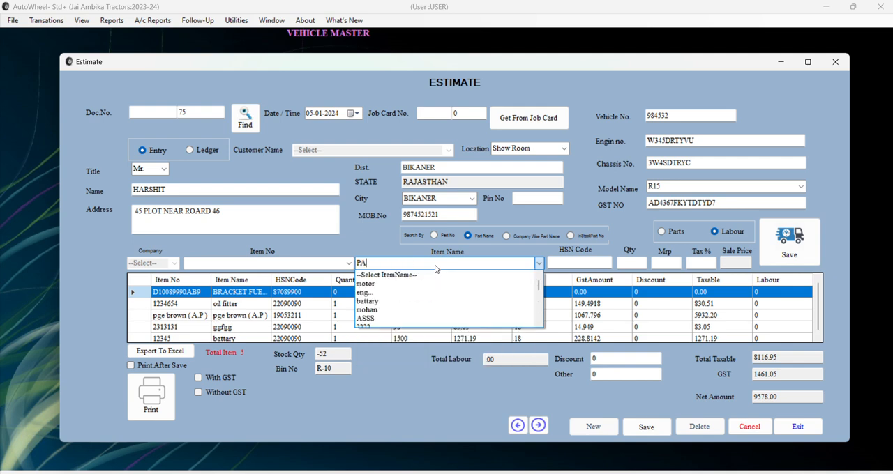
Switch the item search to Part No and add the labour item PAID SERVICE to the estimate.
{"action": "left_click", "coordinate": [434, 235]}
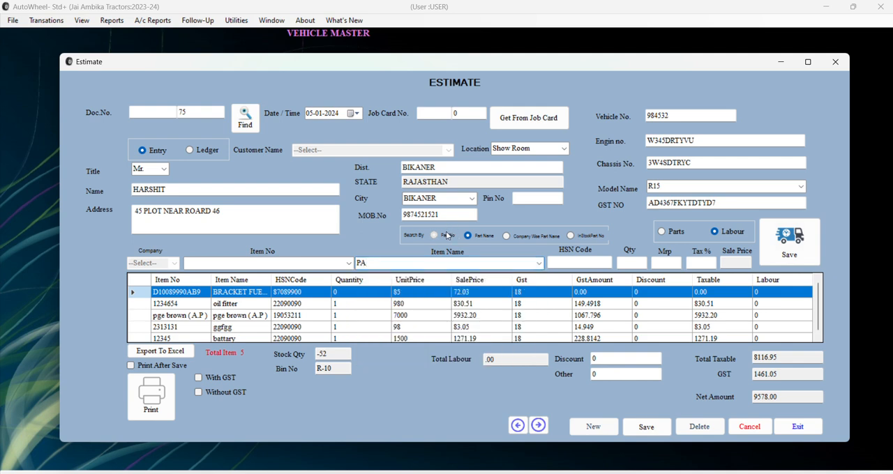
{"action": "left_click", "coordinate": [349, 264]}
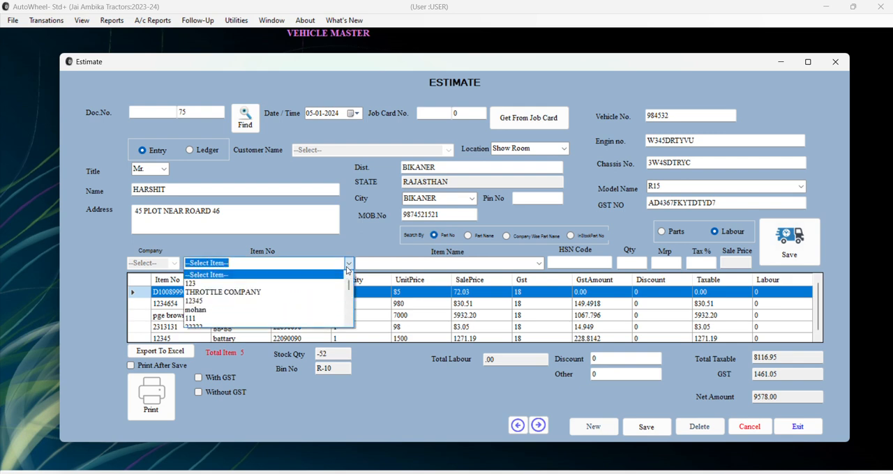
{"action": "type", "text": "OA"}
{"action": "key", "text": "BackSpace"}
{"action": "key", "text": "BackSpace"}
{"action": "key", "text": "BackSpace"}
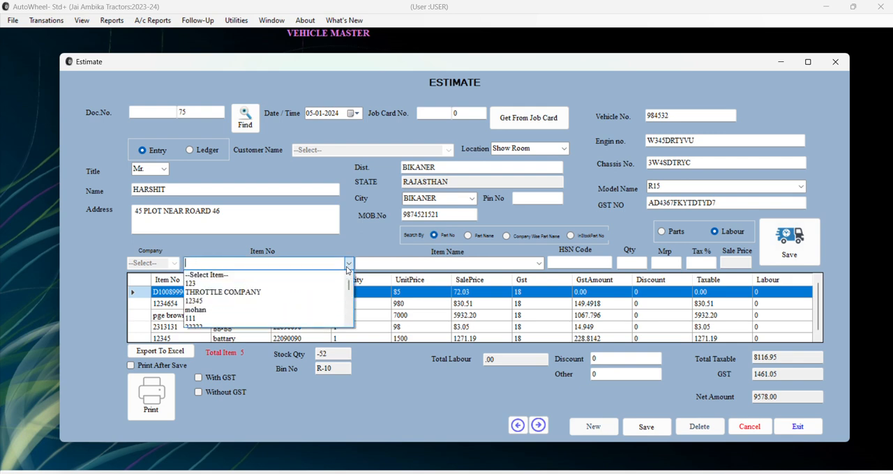
{"action": "type", "text": "PAID SERVICE"}
{"action": "key", "text": "Down"}
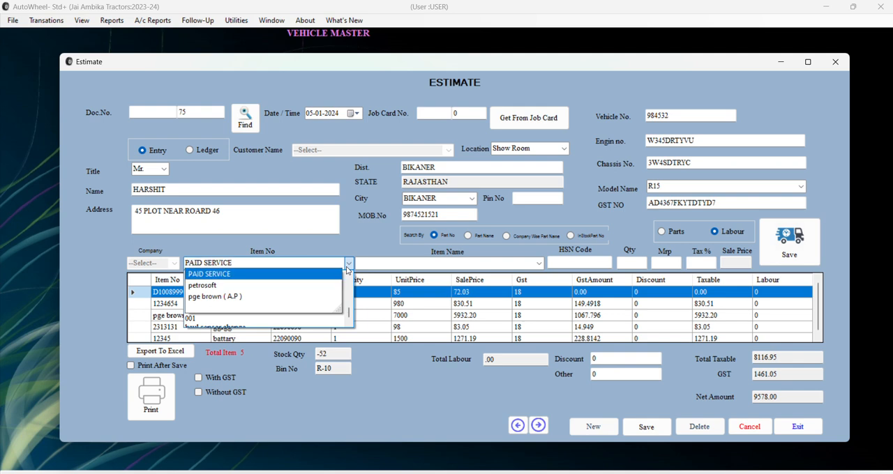
{"action": "key", "text": "Return"}
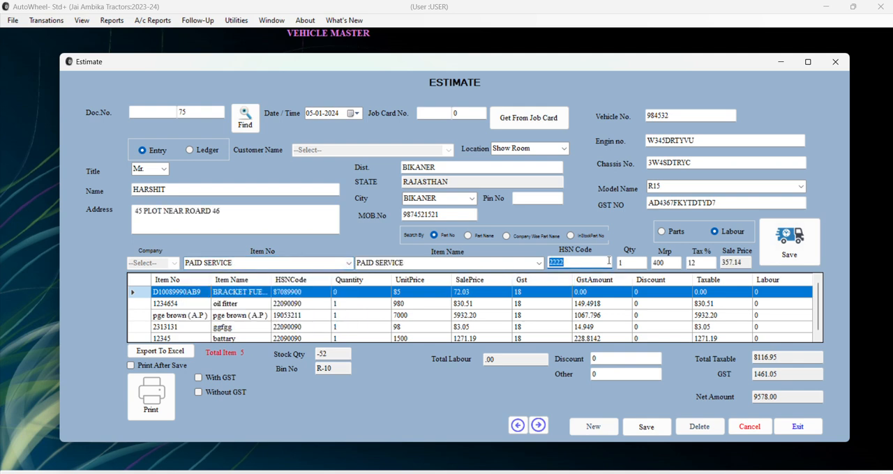
{"action": "left_click", "coordinate": [792, 239]}
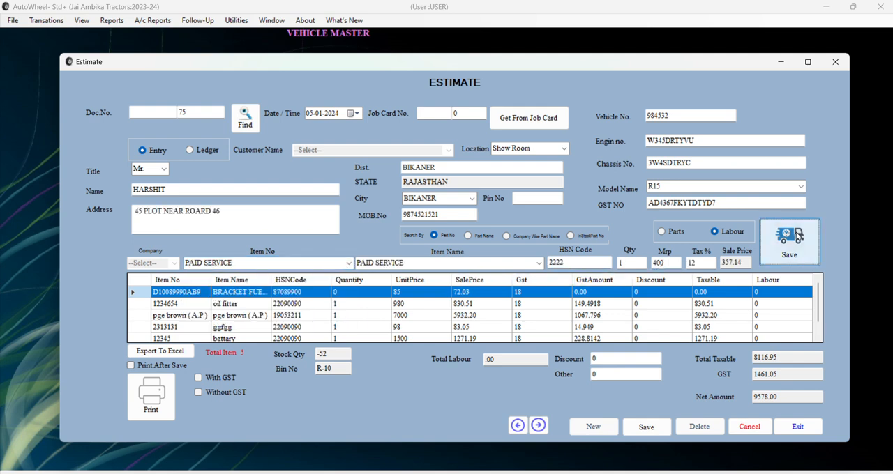
{"action": "left_click", "coordinate": [441, 238]}
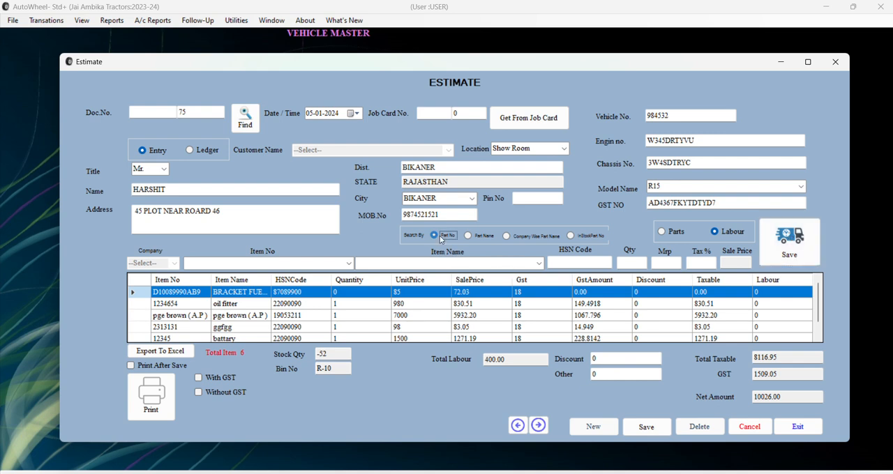
{"action": "left_click", "coordinate": [350, 267]}
{"action": "type", "text": "FRE"}
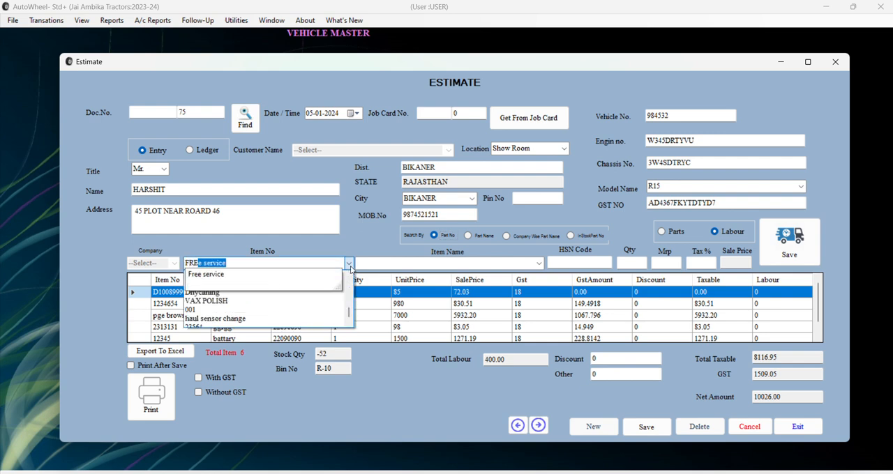
{"action": "key", "text": "BackSpace"}
{"action": "key", "text": "BackSpace"}
{"action": "key", "text": "BackSpace"}
{"action": "key", "text": "BackSpace"}
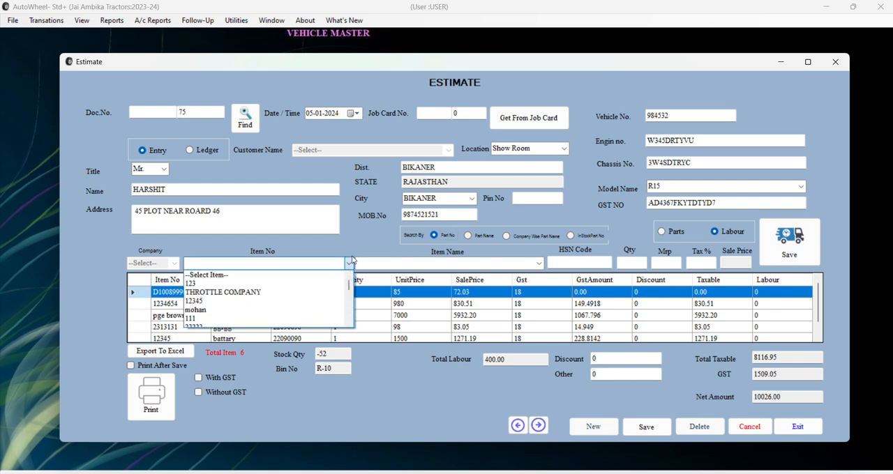
{"action": "left_click", "coordinate": [350, 264]}
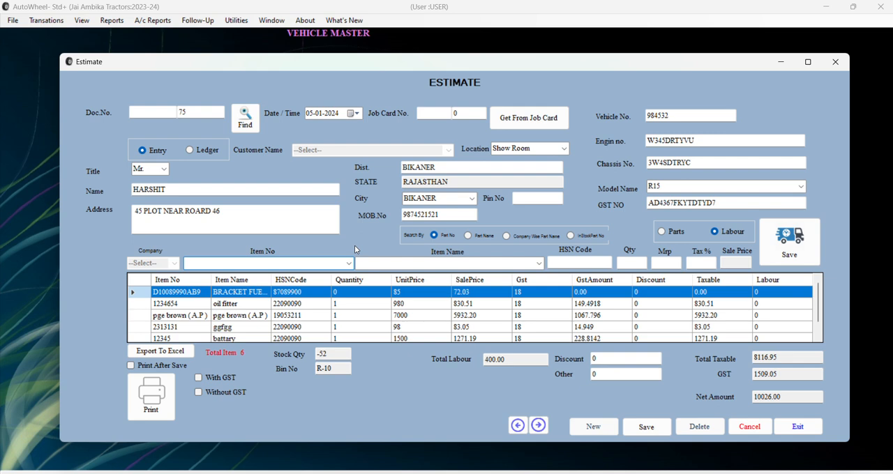
Enable Print After Save and Without GST, save the estimate and accept printing it.
{"action": "left_click", "coordinate": [173, 367]}
{"action": "left_click", "coordinate": [173, 365]}
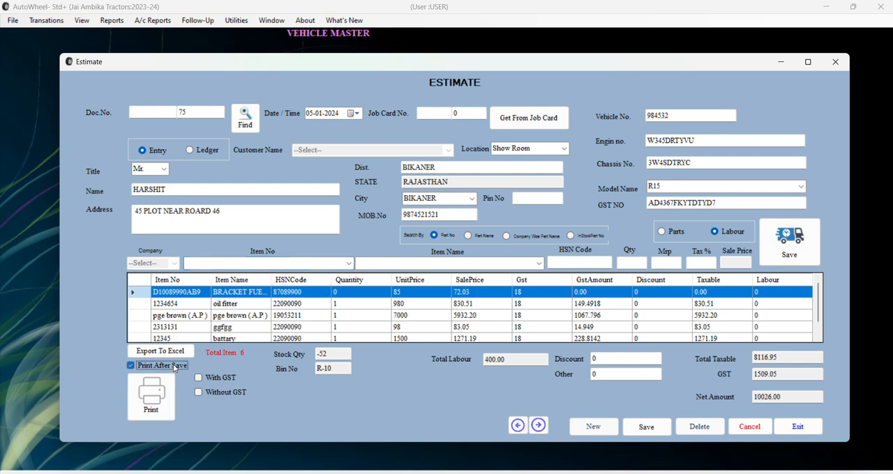
{"action": "left_click", "coordinate": [228, 377]}
{"action": "left_click", "coordinate": [224, 378]}
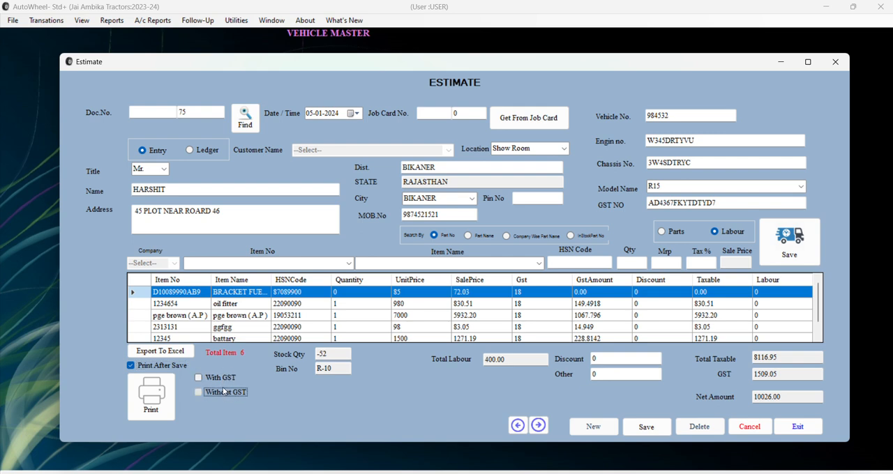
{"action": "left_click", "coordinate": [225, 393]}
{"action": "left_click", "coordinate": [646, 431]}
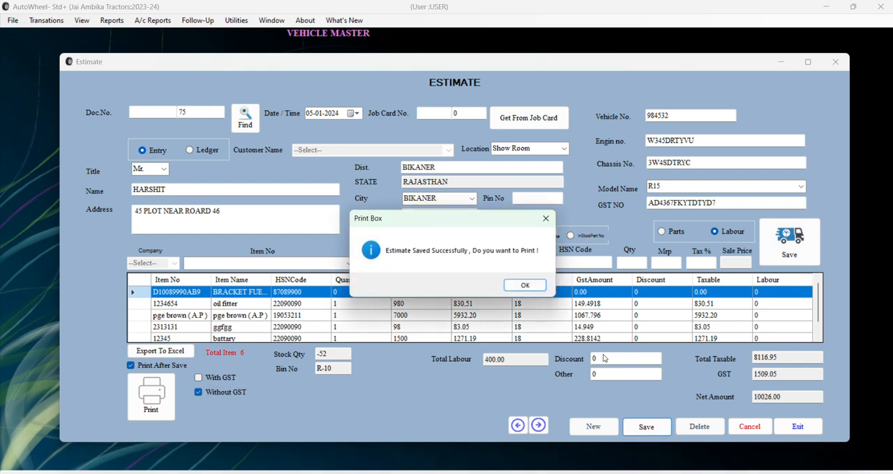
{"action": "left_click", "coordinate": [533, 288]}
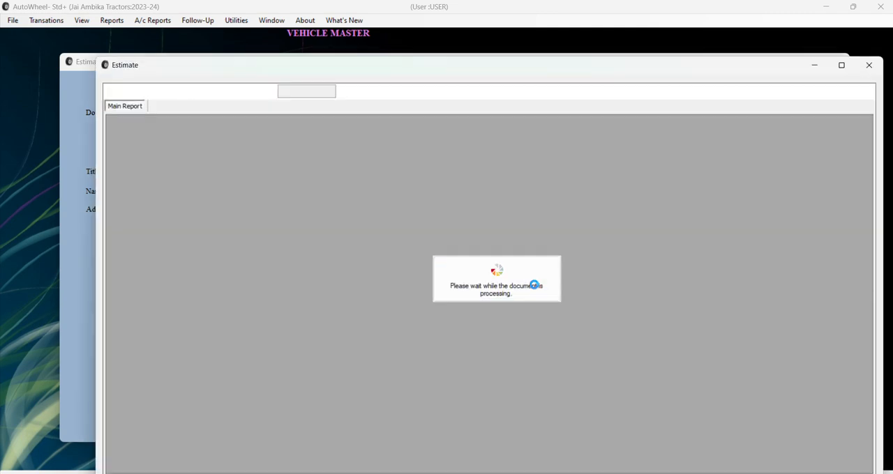
Review the printed estimate's header, customer and vehicle details, item lines and totals, and close the report.
{"action": "scroll", "coordinate": [535, 288], "scroll_direction": "down", "scroll_amount": 3}
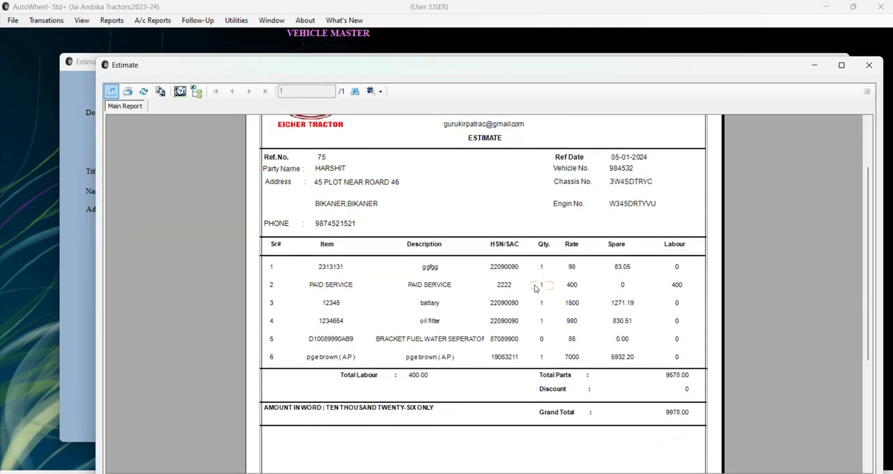
{"action": "scroll", "coordinate": [535, 288], "scroll_direction": "down", "scroll_amount": 7}
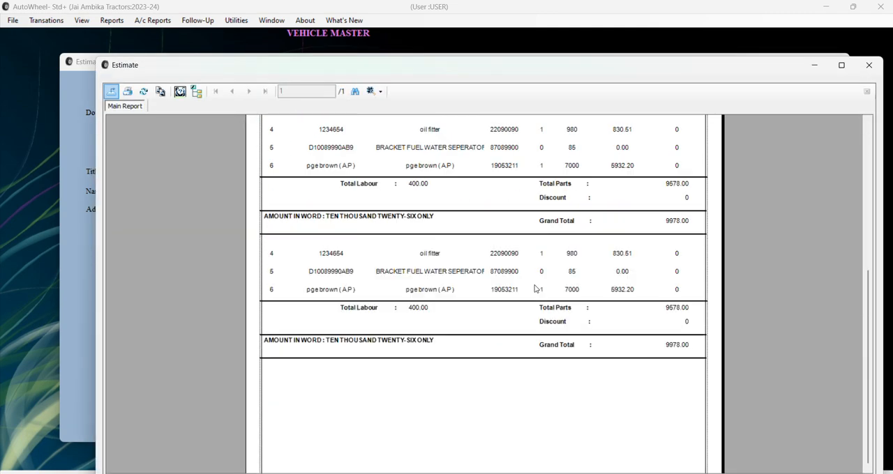
{"action": "scroll", "coordinate": [337, 287], "scroll_direction": "up", "scroll_amount": 10}
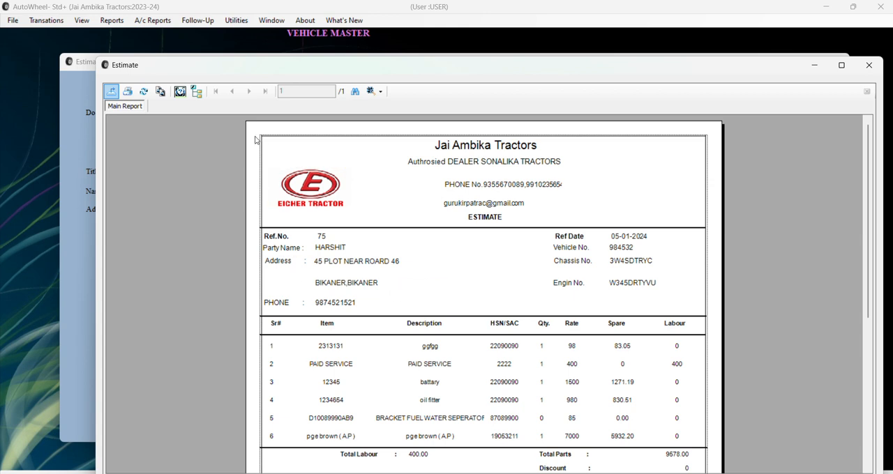
{"action": "left_click_drag", "start_coordinate": [256, 138], "coordinate": [632, 362]}
{"action": "left_click", "coordinate": [679, 296]}
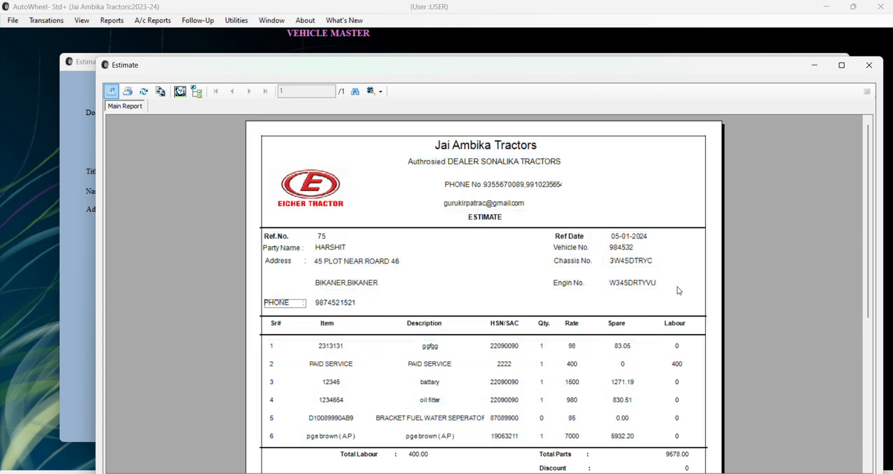
{"action": "left_click", "coordinate": [870, 66]}
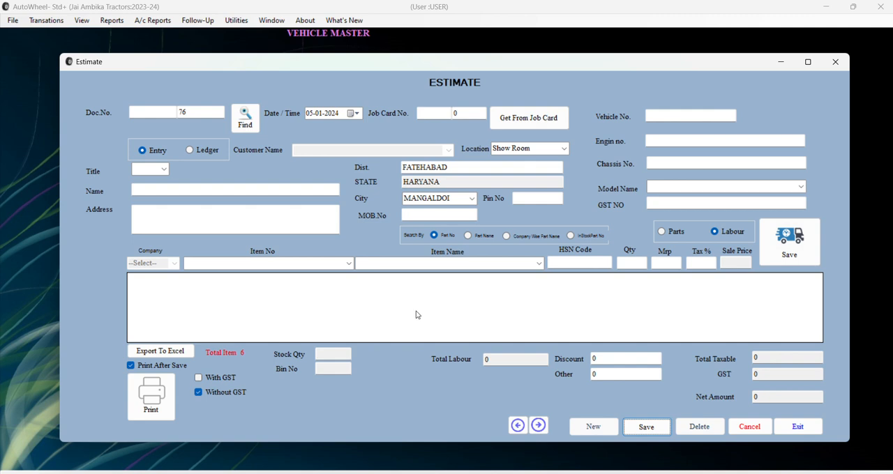
Close the estimate form, open a fresh estimate and bring up the Ledger Master from its Customer Name field.
{"action": "left_click", "coordinate": [835, 63]}
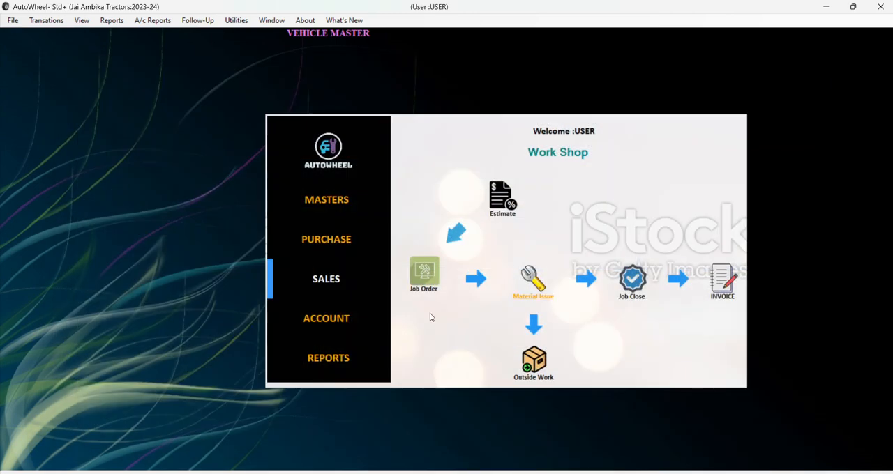
{"action": "left_click", "coordinate": [500, 208]}
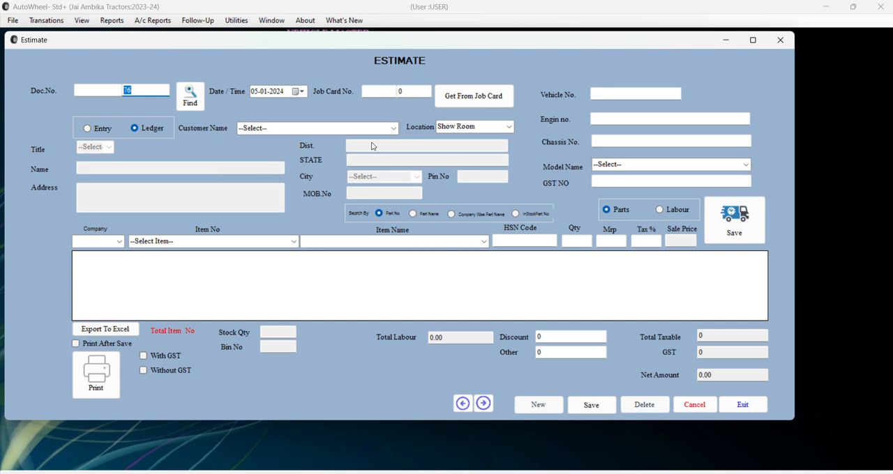
{"action": "left_click", "coordinate": [393, 131]}
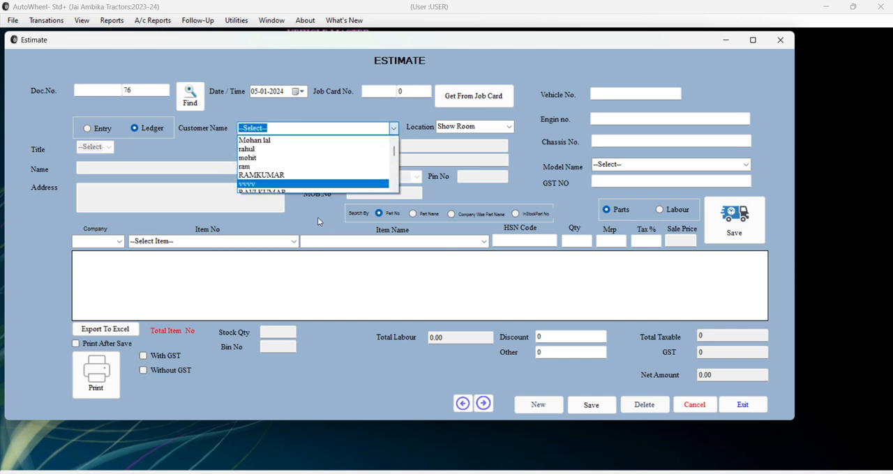
{"action": "double_click", "coordinate": [317, 130]}
Set the new ledger's title to Mr. and enter the customer's full name as the ledger name.
{"action": "left_click", "coordinate": [154, 98]}
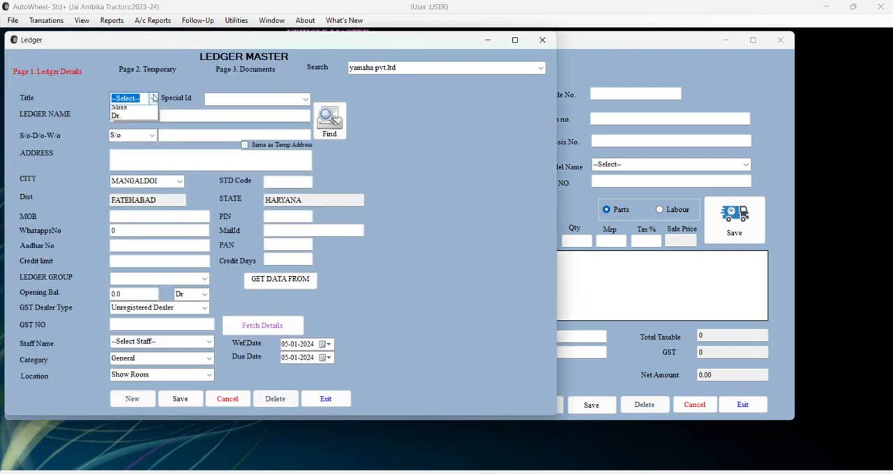
{"action": "left_click", "coordinate": [142, 129]}
{"action": "left_click", "coordinate": [146, 115]}
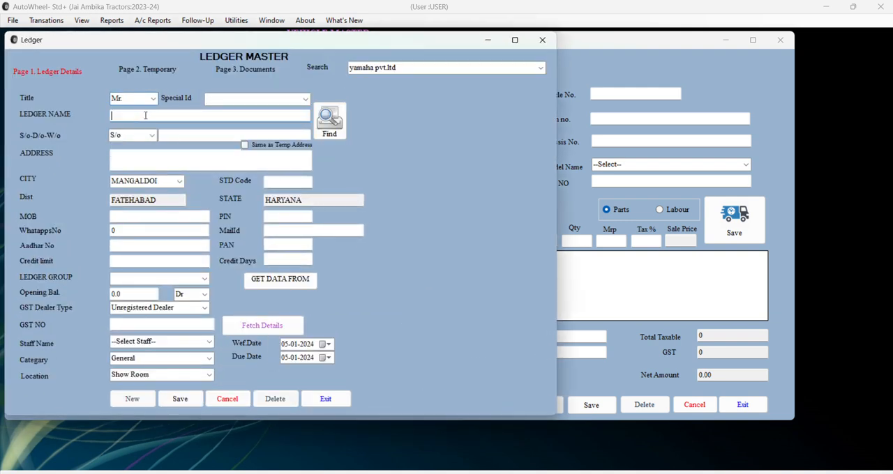
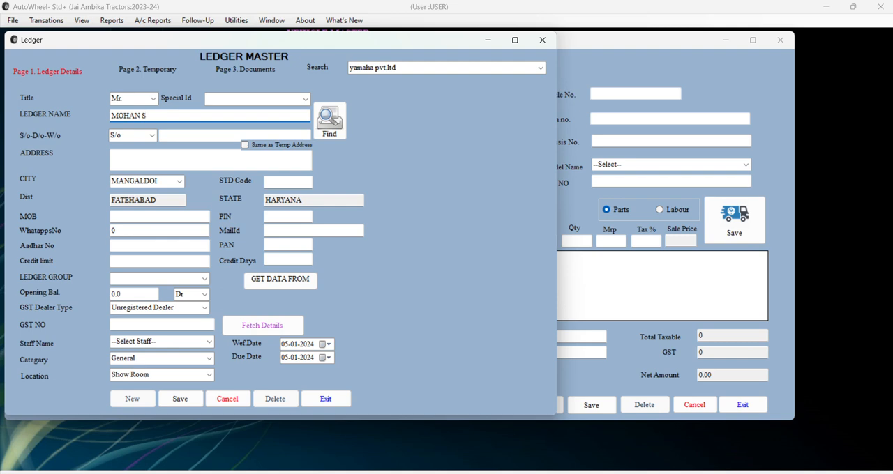
{"action": "left_click", "coordinate": [176, 134]}
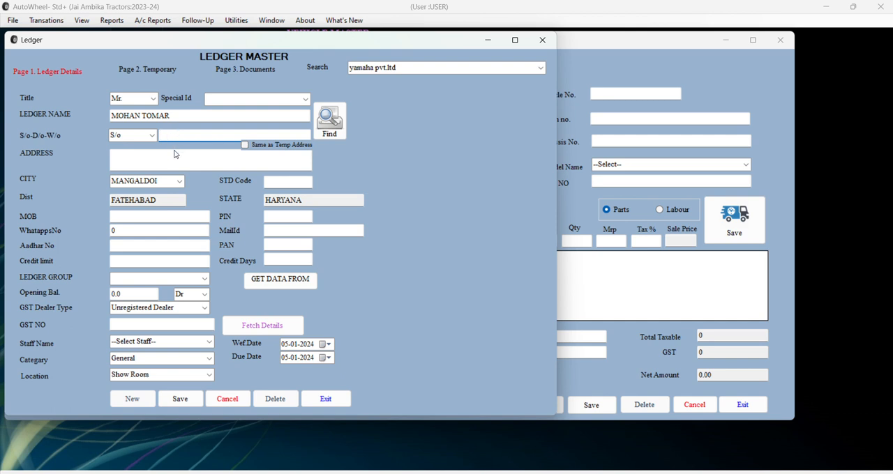
Set the new ledger's city to Jaipur and its ledger group to Sundry Debtors.
{"action": "left_click", "coordinate": [179, 183]}
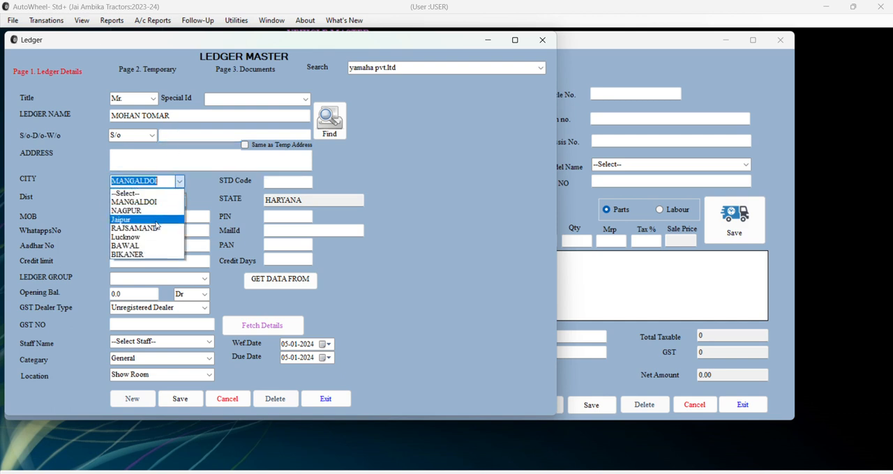
{"action": "left_click", "coordinate": [129, 201]}
{"action": "left_click", "coordinate": [205, 279]}
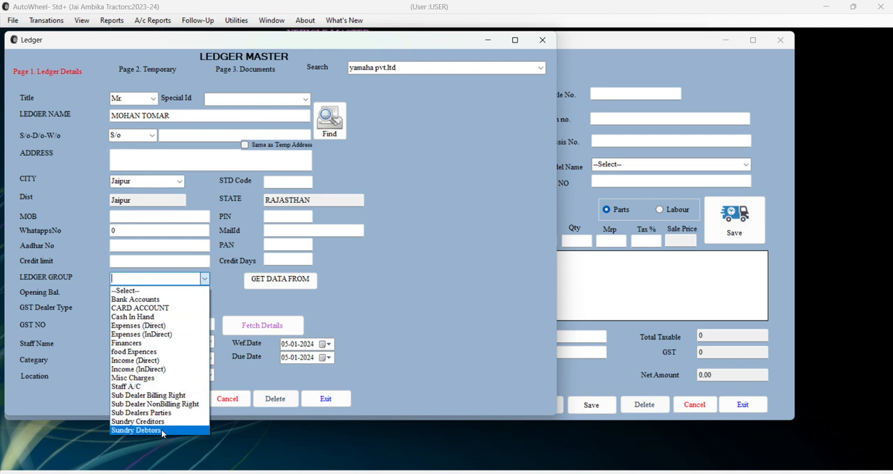
{"action": "left_click", "coordinate": [161, 430]}
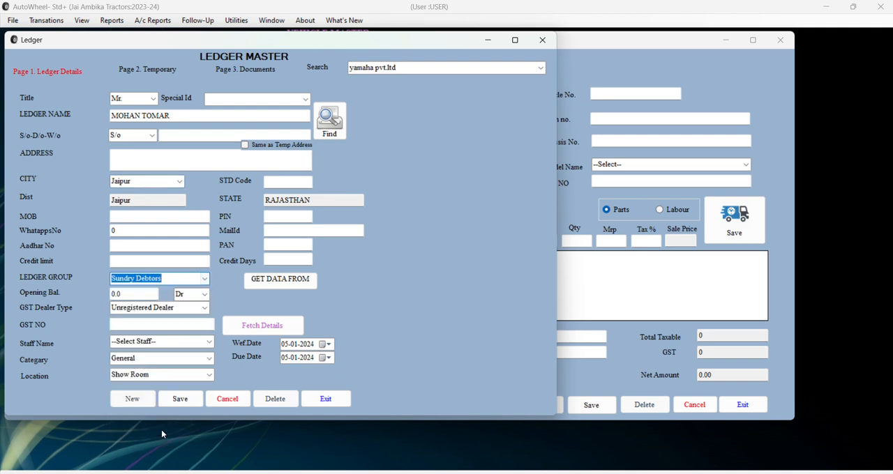
Save the new customer ledger and close the Ledger Master to return to the estimate.
{"action": "left_click", "coordinate": [180, 399]}
{"action": "left_click", "coordinate": [477, 279]}
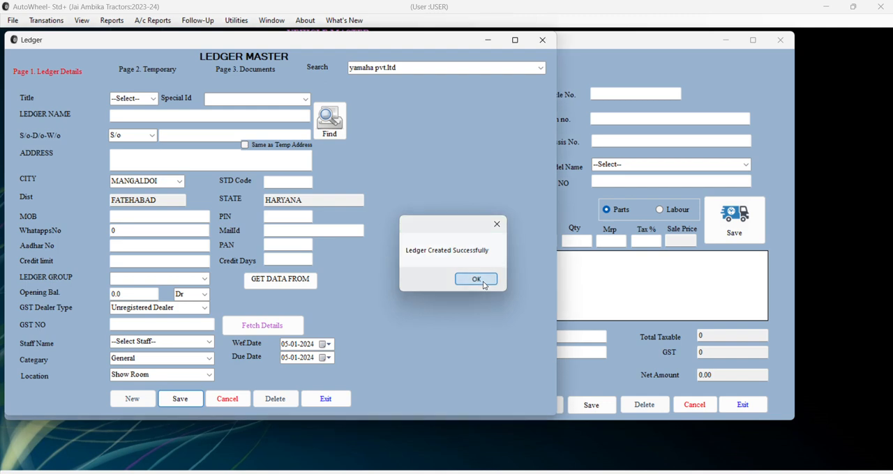
{"action": "left_click", "coordinate": [542, 40]}
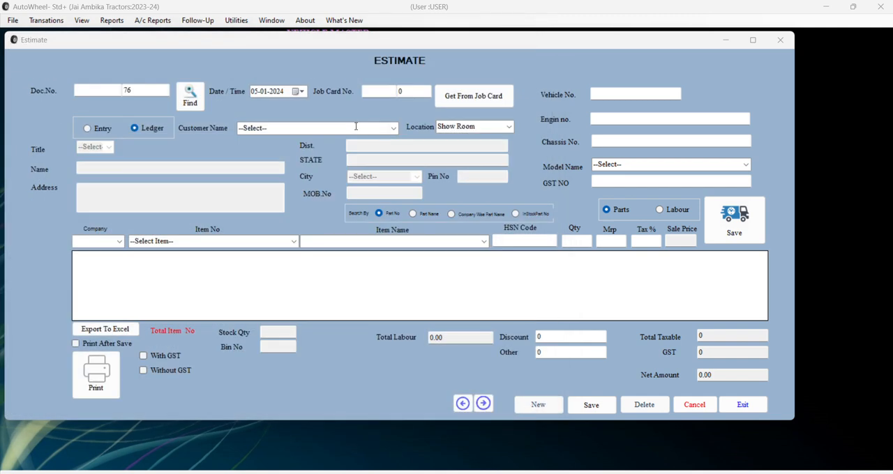
Choose the newly added ledger customer as the estimate's Customer Name and load that customer's details.
{"action": "left_click", "coordinate": [356, 128]}
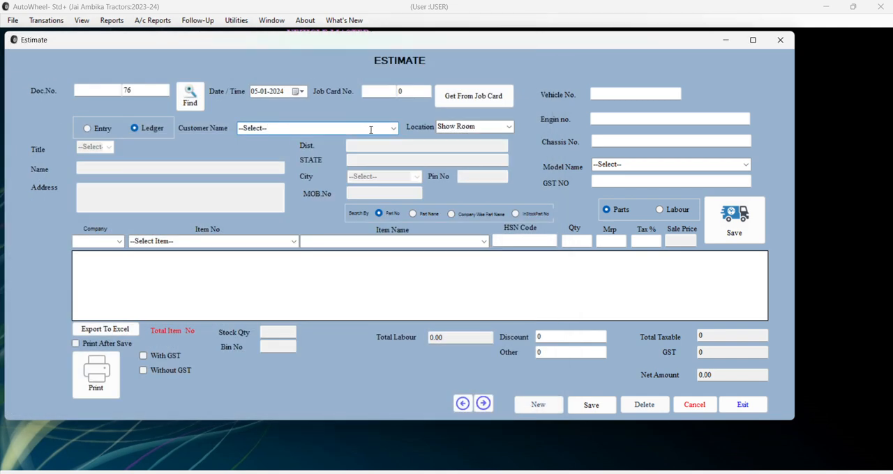
{"action": "type", "text": "MOHAN 1"}
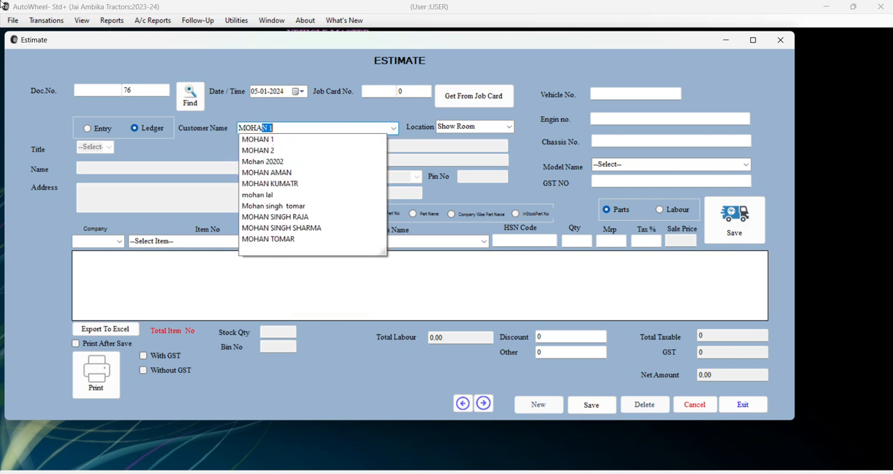
{"action": "key", "text": "Down"}
{"action": "key", "text": "Down"}
{"action": "key", "text": "Down"}
{"action": "key", "text": "Down"}
{"action": "key", "text": "Down"}
{"action": "key", "text": "Down"}
{"action": "key", "text": "Down"}
{"action": "key", "text": "Down"}
{"action": "key", "text": "Down"}
{"action": "key", "text": "Down"}
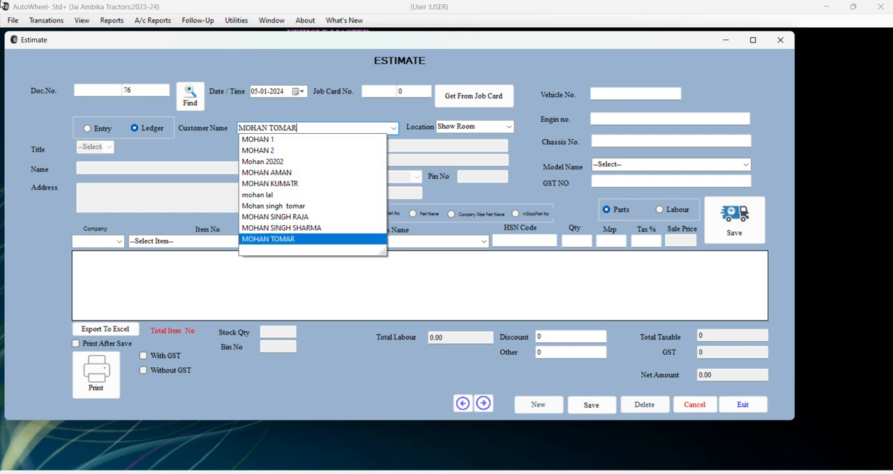
{"action": "key", "text": "Return"}
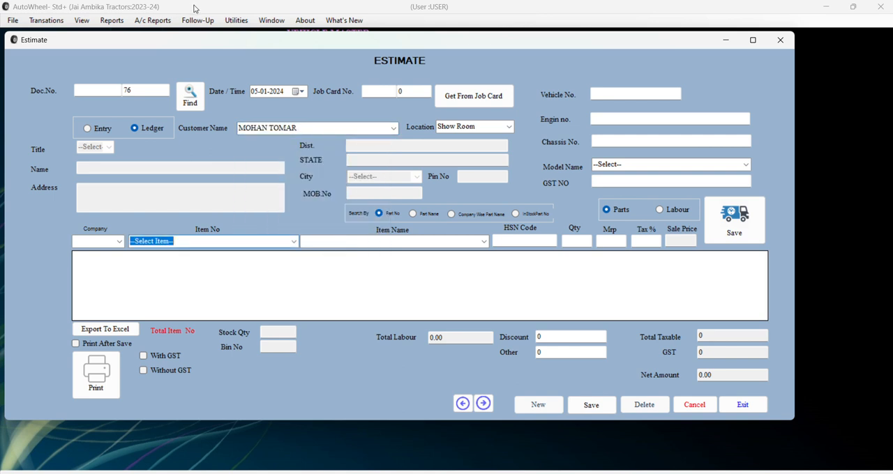
{"action": "double_click", "coordinate": [309, 130]}
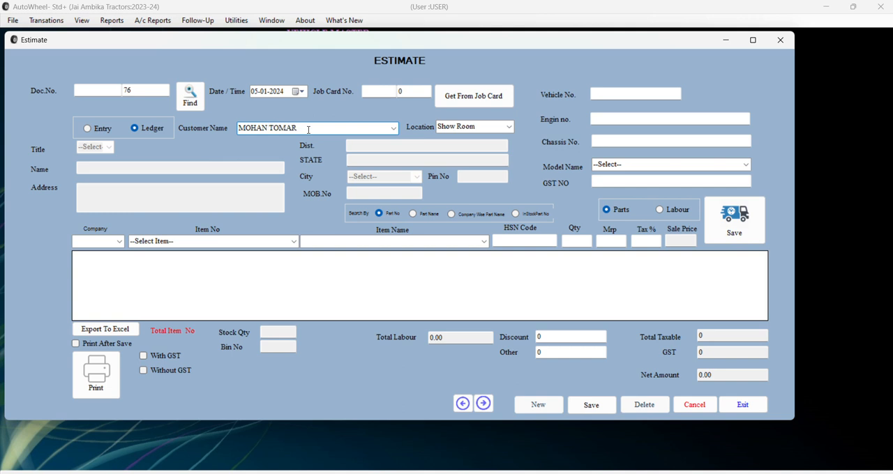
{"action": "double_click", "coordinate": [308, 130]}
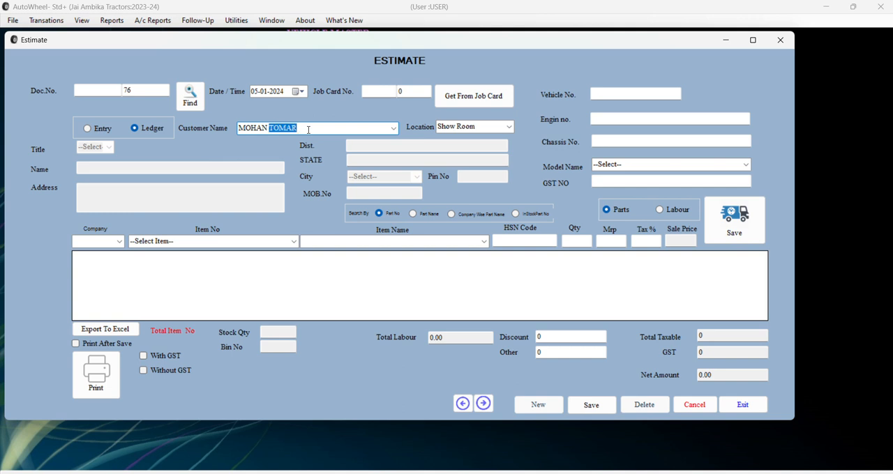
Enter vehicle number 7TUYGJHV, engine number 8T7UYG and chassis number 88YIUHJB on the estimate.
{"action": "left_click", "coordinate": [658, 93]}
{"action": "type", "text": "7TUYGJHV"}
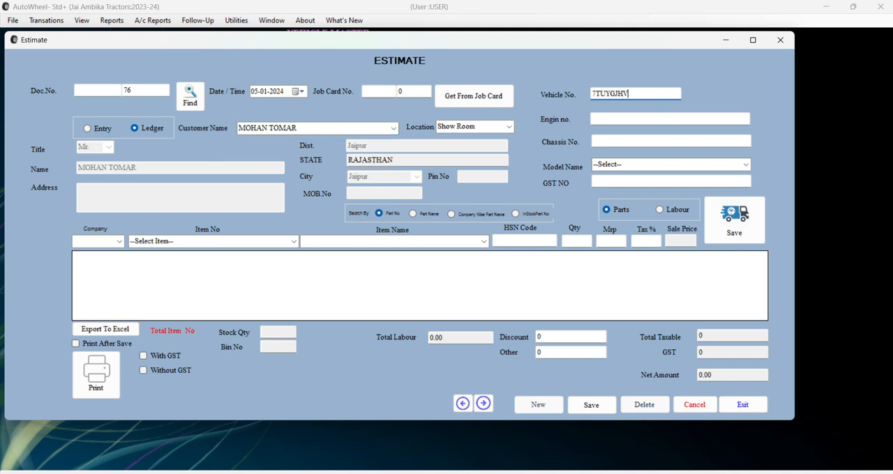
{"action": "left_click", "coordinate": [657, 123]}
{"action": "type", "text": "8T7UYG"}
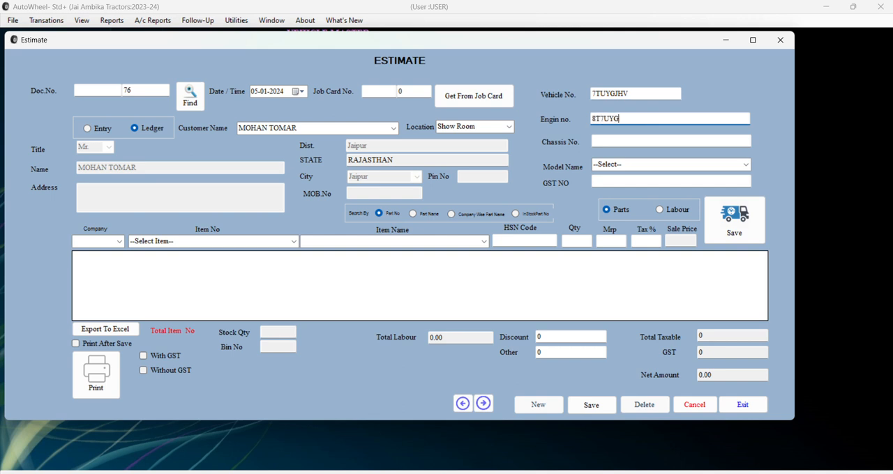
{"action": "left_click", "coordinate": [651, 141]}
{"action": "type", "text": "88YIUHJB"}
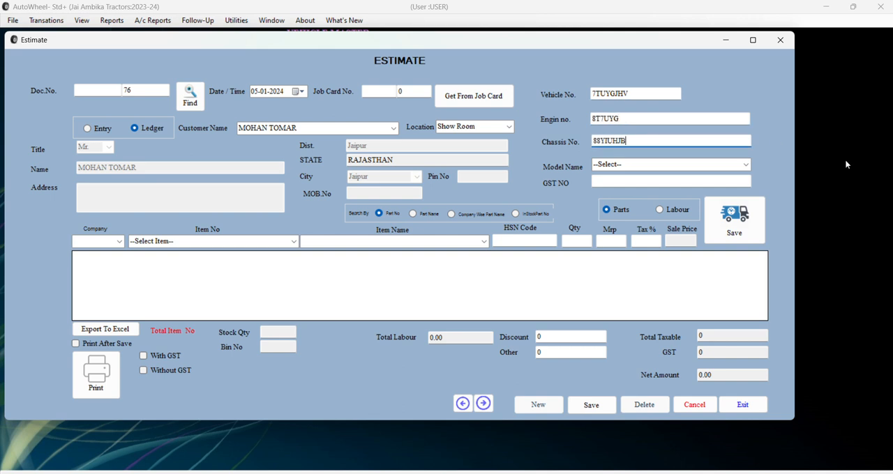
Set the vehicle model to optima and fill in the customer's GST number.
{"action": "left_click", "coordinate": [745, 164]}
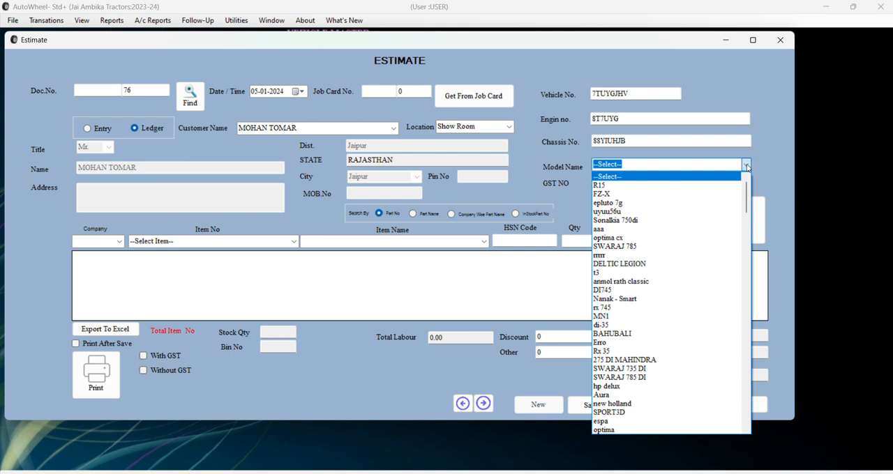
{"action": "left_click", "coordinate": [651, 430]}
{"action": "left_click", "coordinate": [612, 181]}
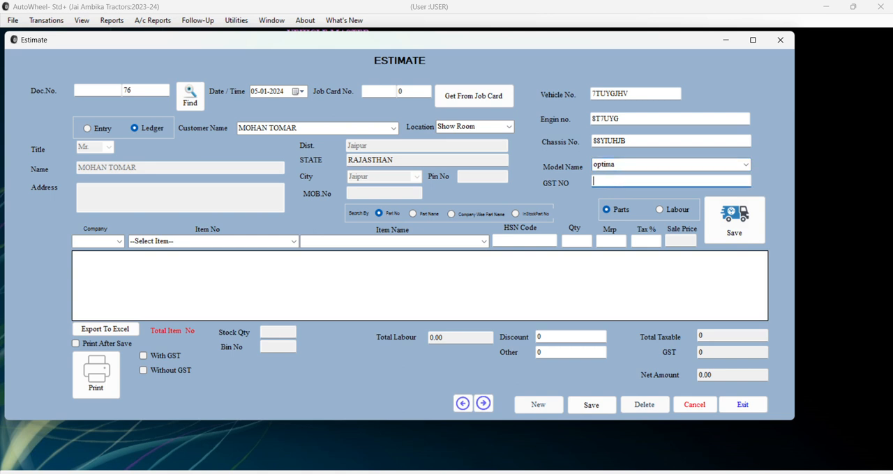
{"action": "type", "text": "3S4TRDCYVHBJK"}
Add the battary part with item number 12345 to the estimate's item list.
{"action": "left_click", "coordinate": [293, 241]}
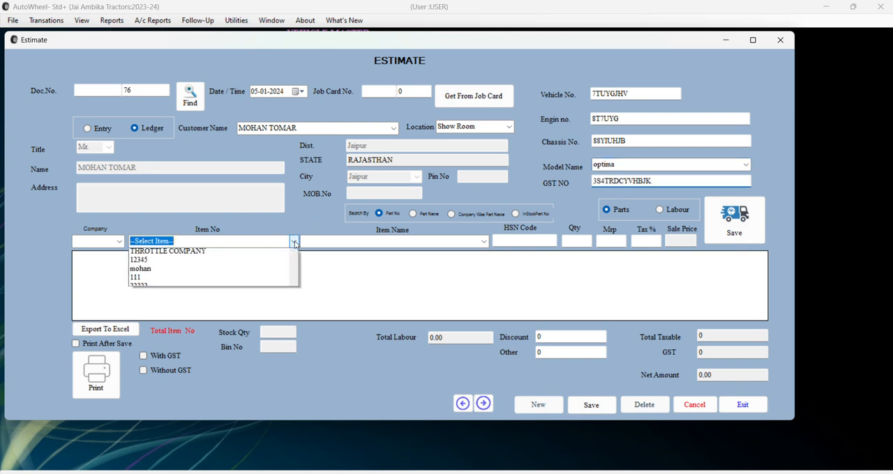
{"action": "left_click", "coordinate": [265, 279]}
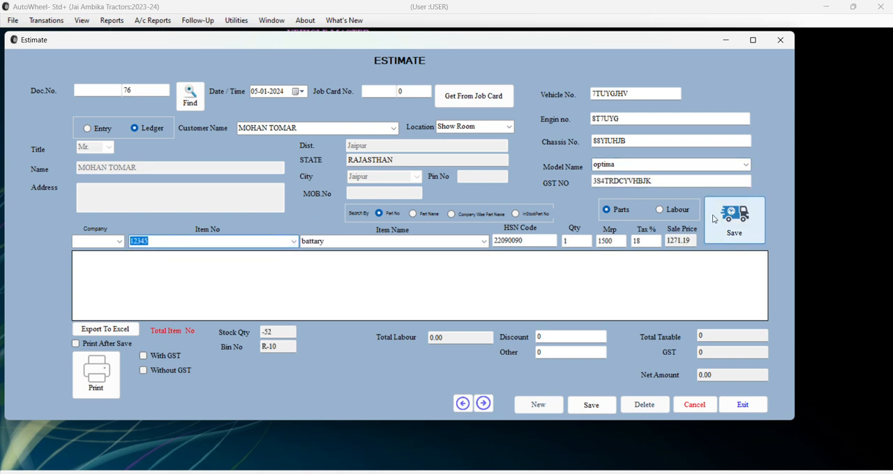
{"action": "left_click", "coordinate": [734, 220]}
Set the item search to Part Name and add a second battary line to the estimate.
{"action": "left_click", "coordinate": [413, 214]}
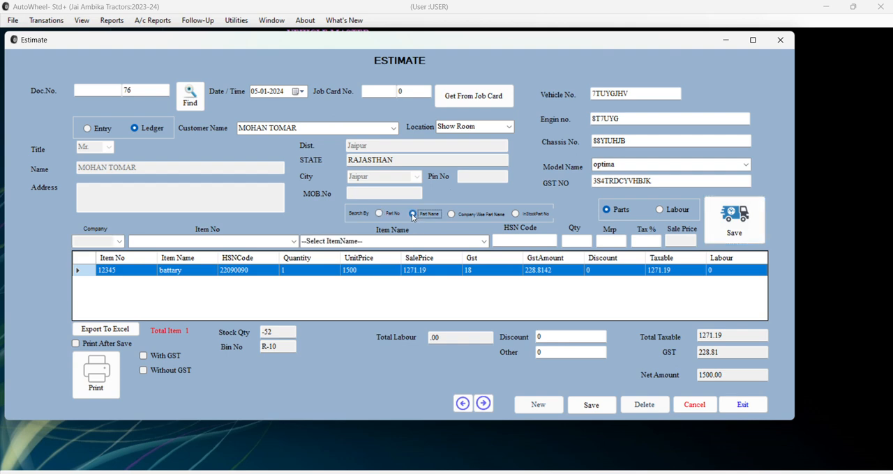
{"action": "left_click", "coordinate": [480, 241]}
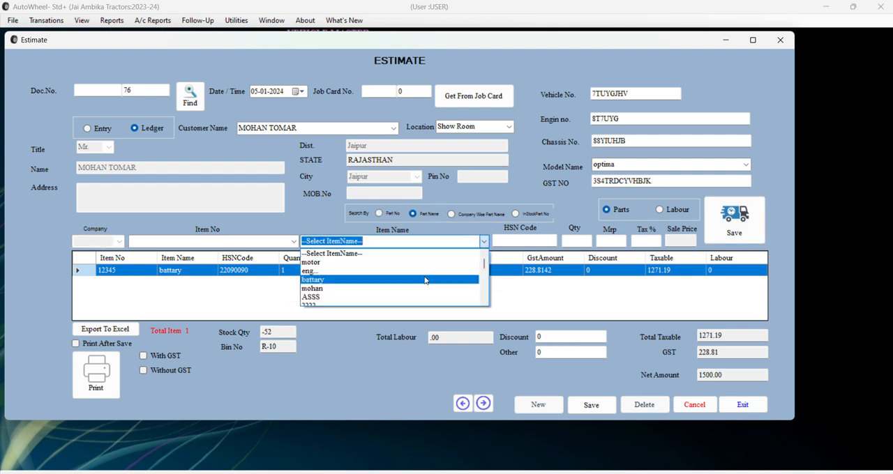
{"action": "left_click", "coordinate": [402, 283]}
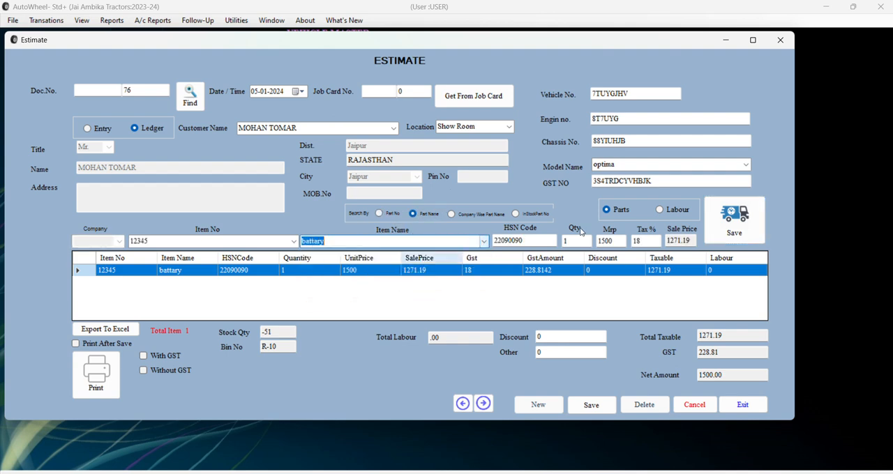
{"action": "left_click", "coordinate": [733, 220]}
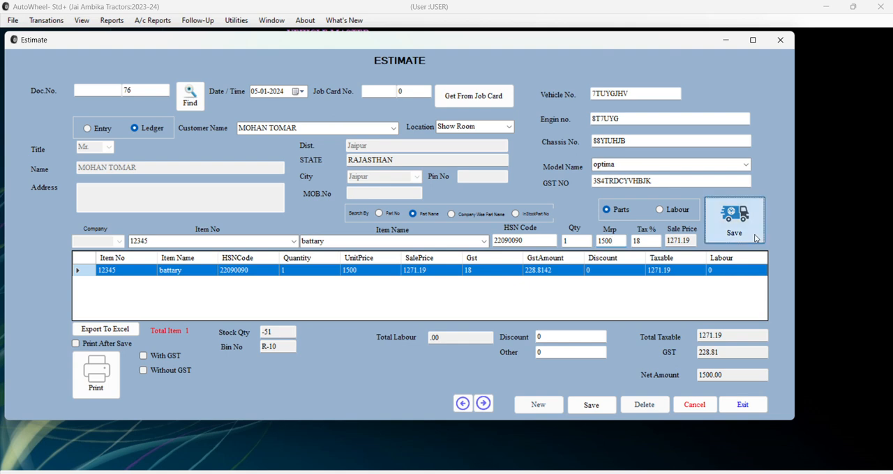
Set the item search back to Part No and add the haul sensor change item to the estimate.
{"action": "left_click", "coordinate": [391, 218]}
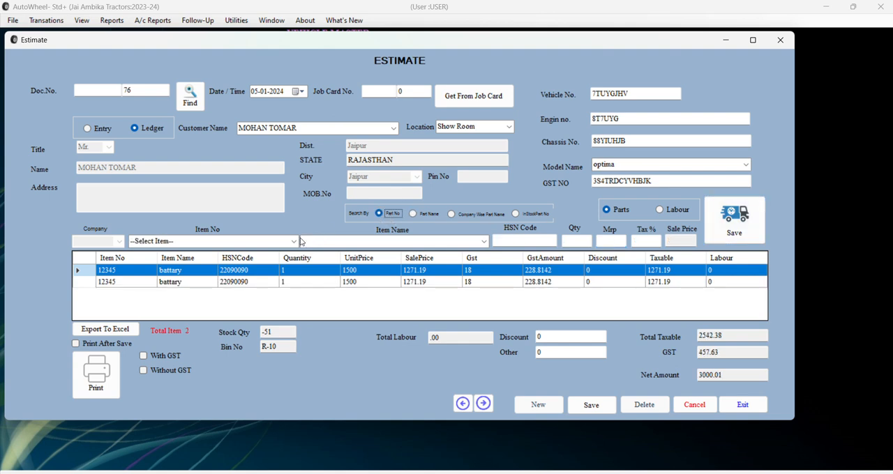
{"action": "left_click", "coordinate": [293, 242]}
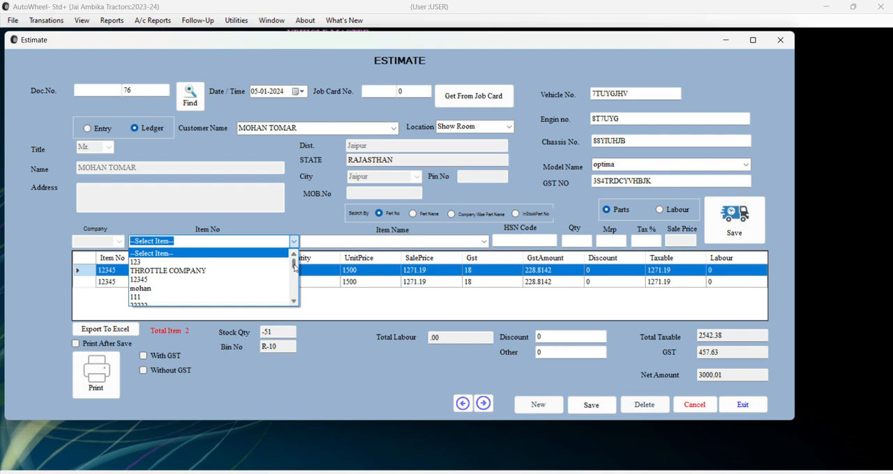
{"action": "left_click_drag", "start_coordinate": [293, 263], "coordinate": [294, 302]}
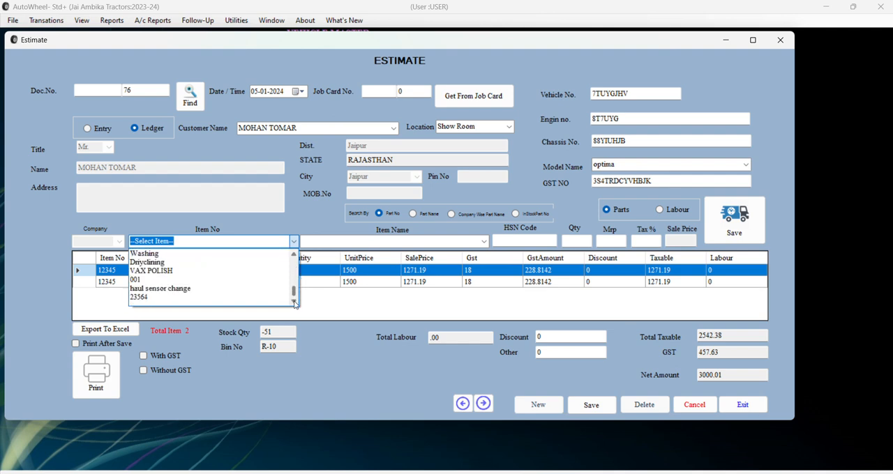
{"action": "left_click", "coordinate": [203, 295]}
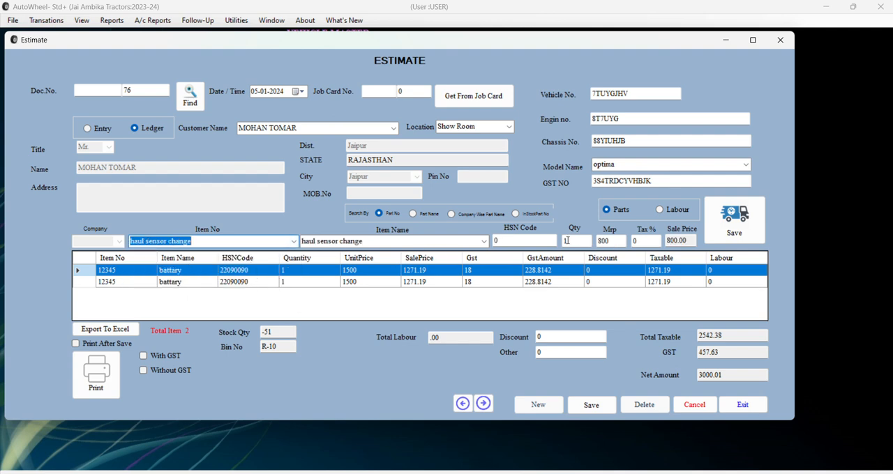
{"action": "left_click", "coordinate": [720, 239]}
Enable Print After Save and With GST, and save the estimate.
{"action": "left_click", "coordinate": [105, 344]}
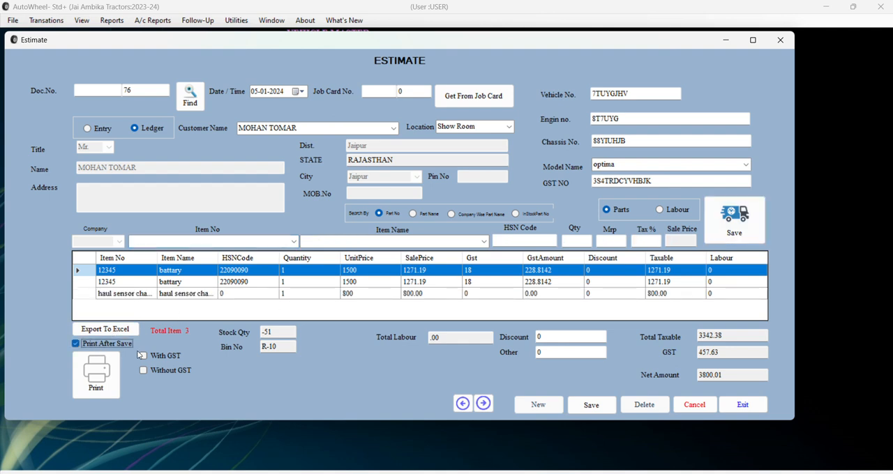
{"action": "left_click", "coordinate": [166, 357]}
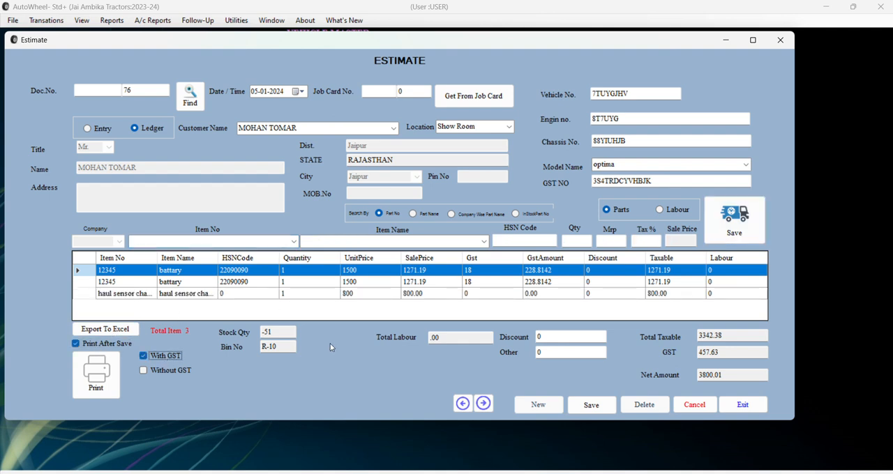
{"action": "left_click", "coordinate": [591, 405]}
{"action": "left_click", "coordinate": [524, 286]}
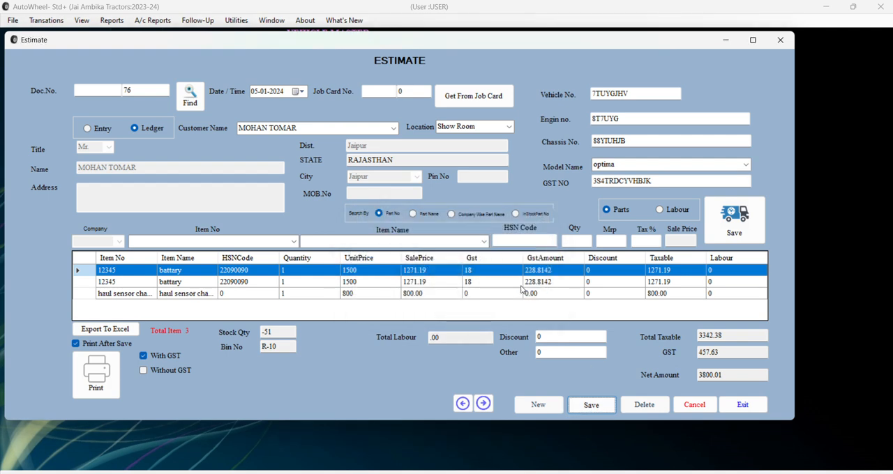
Review the printed estimate's customer, vehicle, item and total details, and close the report.
{"action": "scroll", "coordinate": [520, 290], "scroll_direction": "down", "scroll_amount": 3}
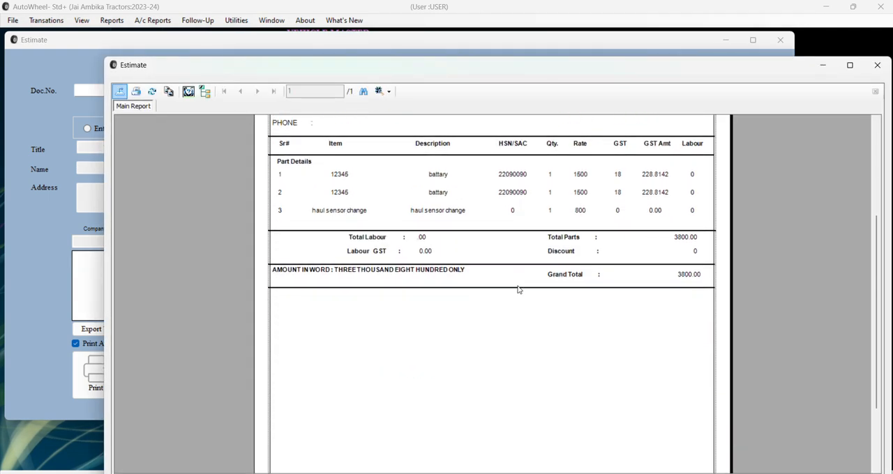
{"action": "scroll", "coordinate": [408, 280], "scroll_direction": "up", "scroll_amount": 3}
{"action": "scroll", "coordinate": [446, 129], "scroll_direction": "down", "scroll_amount": 5}
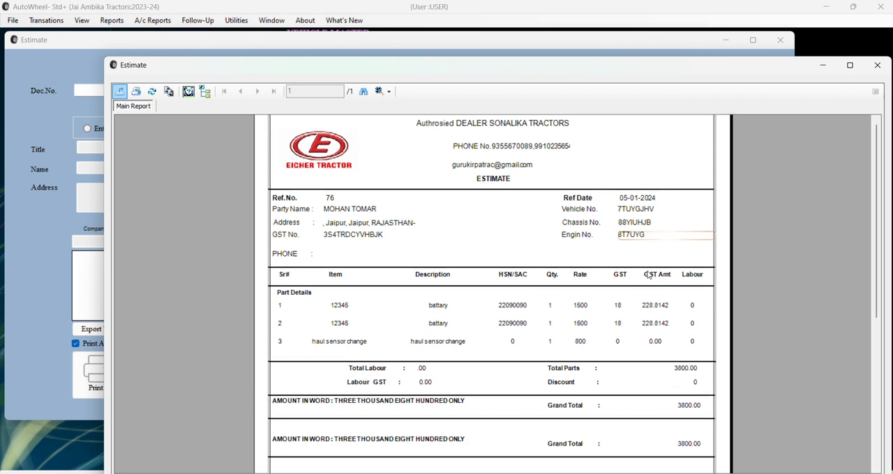
{"action": "scroll", "coordinate": [648, 273], "scroll_direction": "up", "scroll_amount": 5}
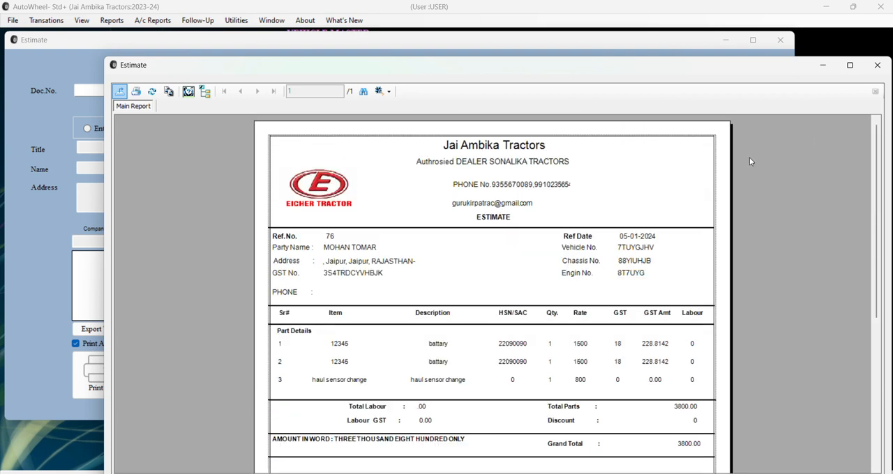
{"action": "left_click", "coordinate": [878, 64]}
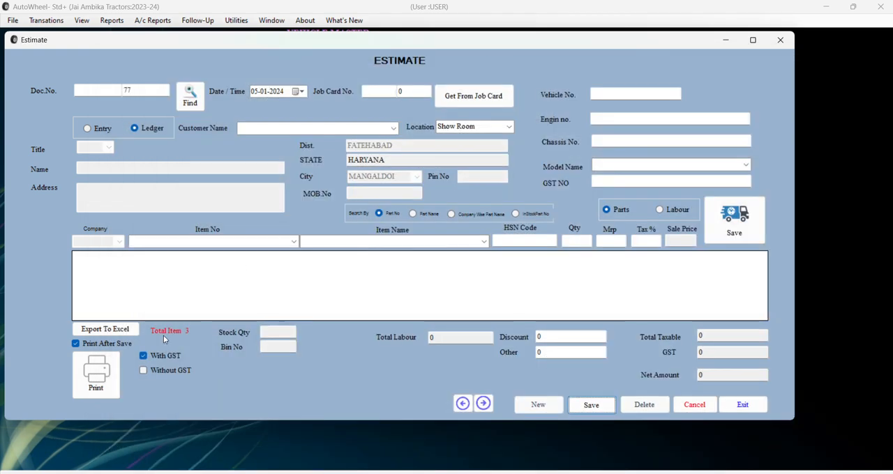
Switch the blank estimate's customer mode to Entry and back to Ledger.
{"action": "left_click", "coordinate": [97, 130]}
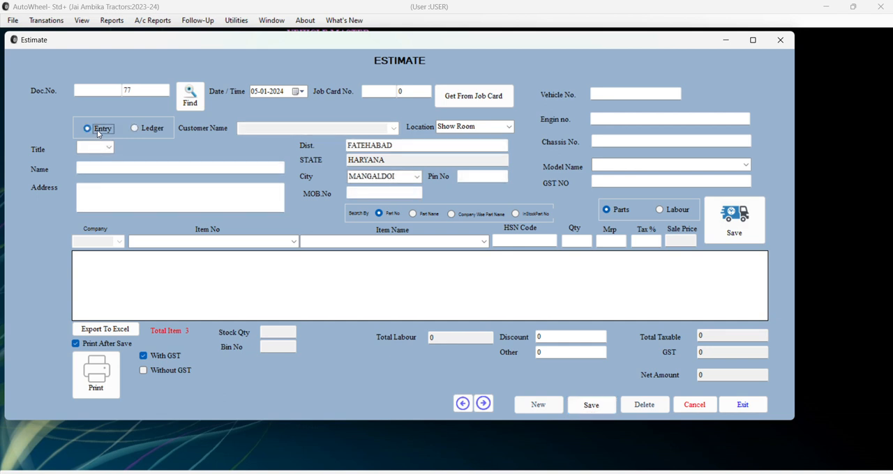
{"action": "left_click", "coordinate": [153, 128]}
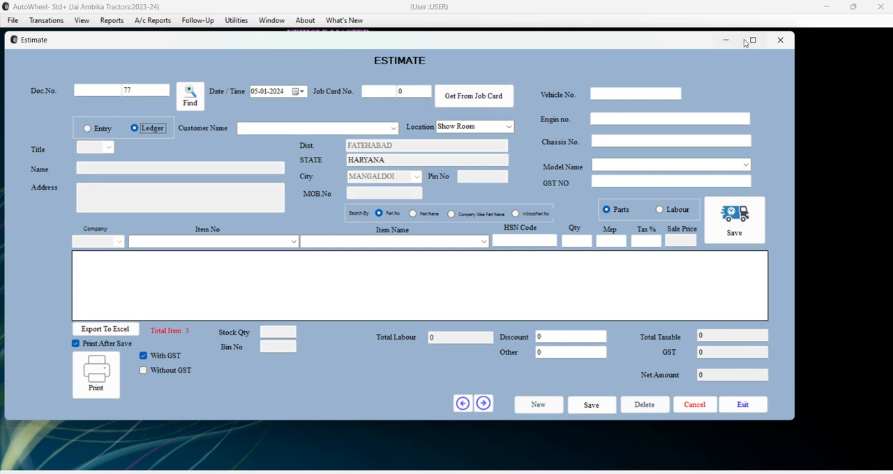
{"action": "left_click", "coordinate": [152, 90]}
Close the estimate form and open the workshop's Sale Invoice form.
{"action": "left_click", "coordinate": [779, 40]}
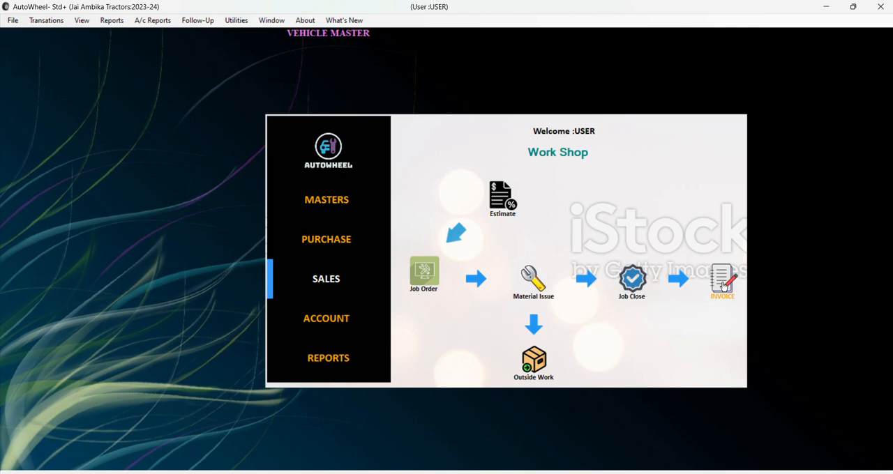
{"action": "left_click", "coordinate": [723, 282]}
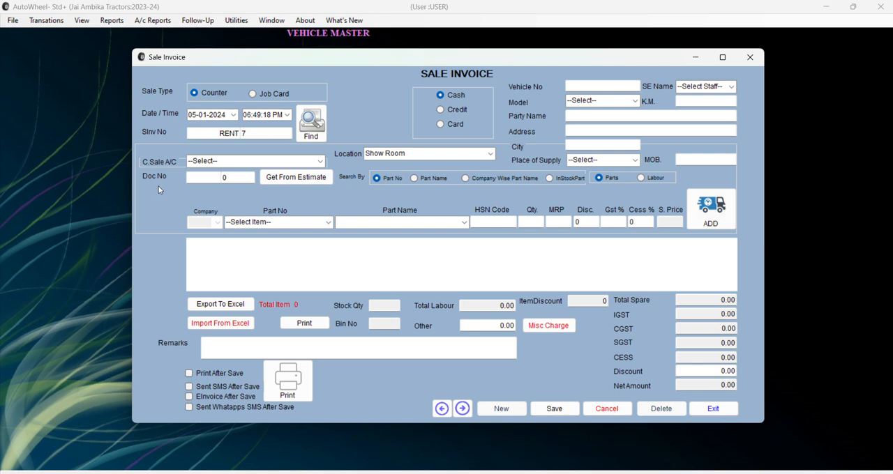
Load estimate document number 75 into the blank counter sale invoice and dismiss the message.
{"action": "left_click", "coordinate": [244, 179]}
{"action": "key", "text": "BackSpace"}
{"action": "type", "text": "75"}
{"action": "left_click", "coordinate": [289, 179]}
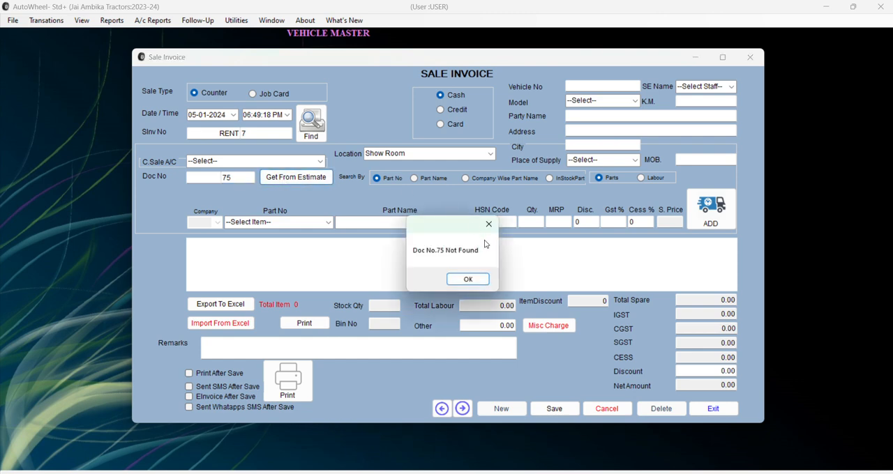
{"action": "left_click", "coordinate": [467, 280]}
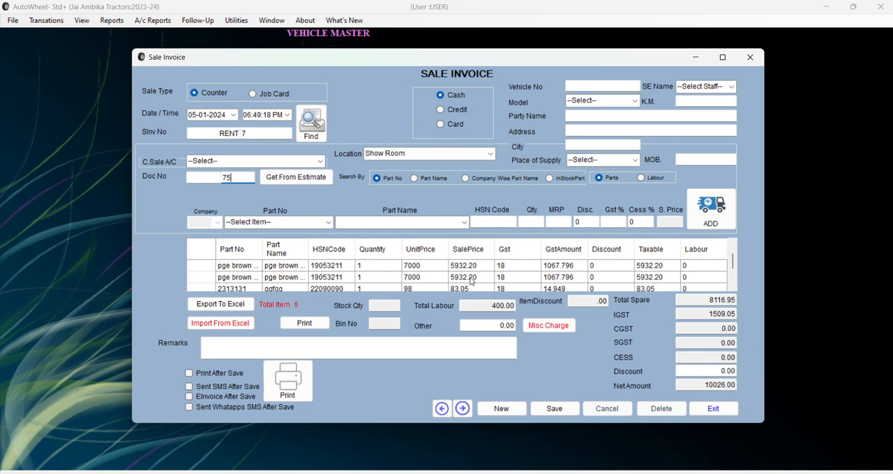
Select the cash account for the sale and replace the party name with the customer's name.
{"action": "left_click", "coordinate": [320, 162]}
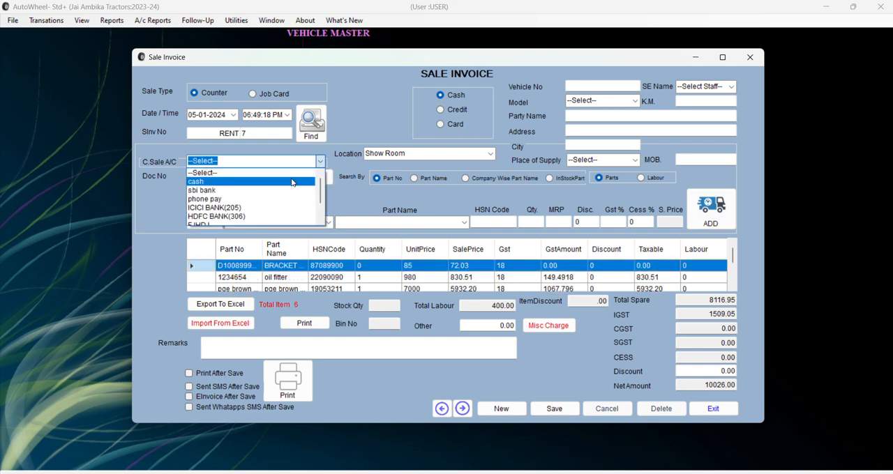
{"action": "left_click", "coordinate": [292, 182]}
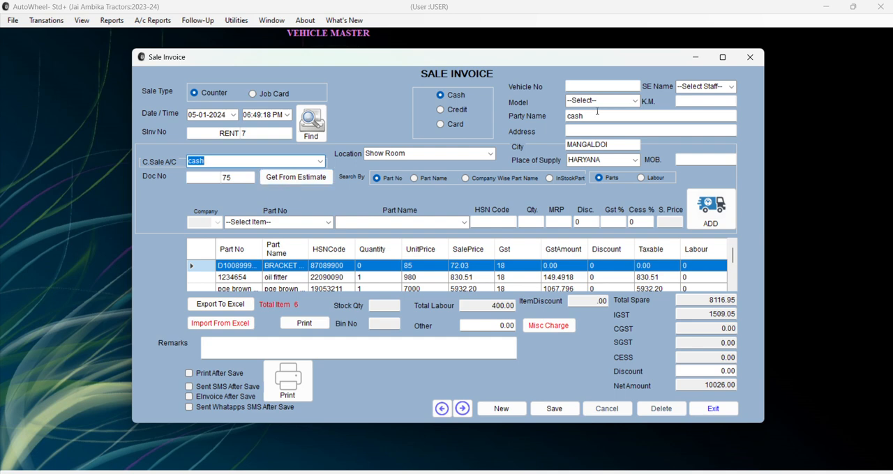
{"action": "left_click_drag", "start_coordinate": [584, 117], "coordinate": [558, 121]}
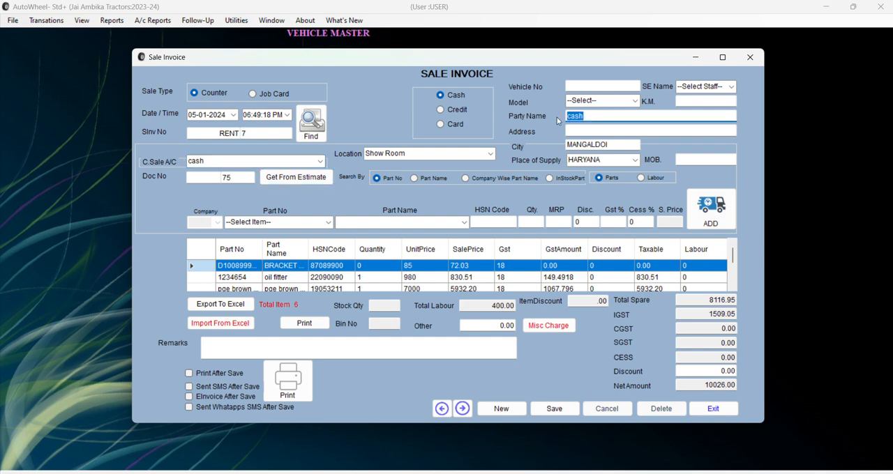
{"action": "key", "text": "BackSpace"}
{"action": "type", "text": "VO"}
{"action": "key", "text": "BackSpace"}
{"action": "type", "text": "IVEK"}
Enable Print After Save, save the cash sale invoice and accept printing it.
{"action": "left_click", "coordinate": [225, 373]}
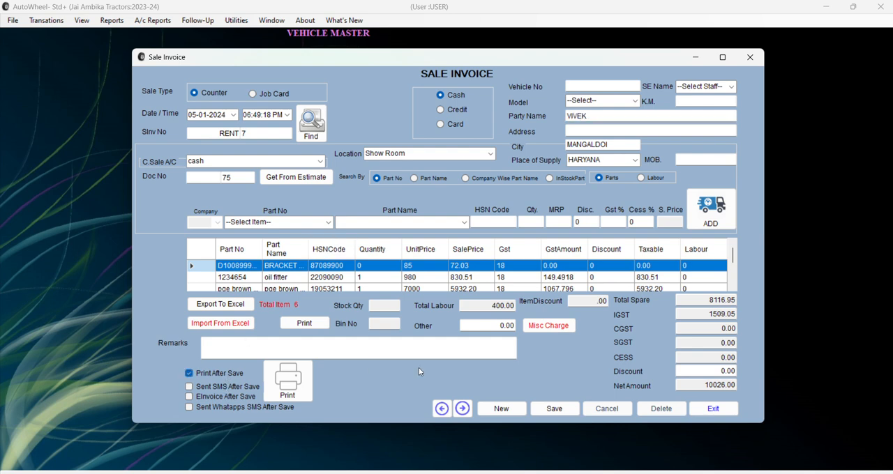
{"action": "left_click", "coordinate": [571, 415]}
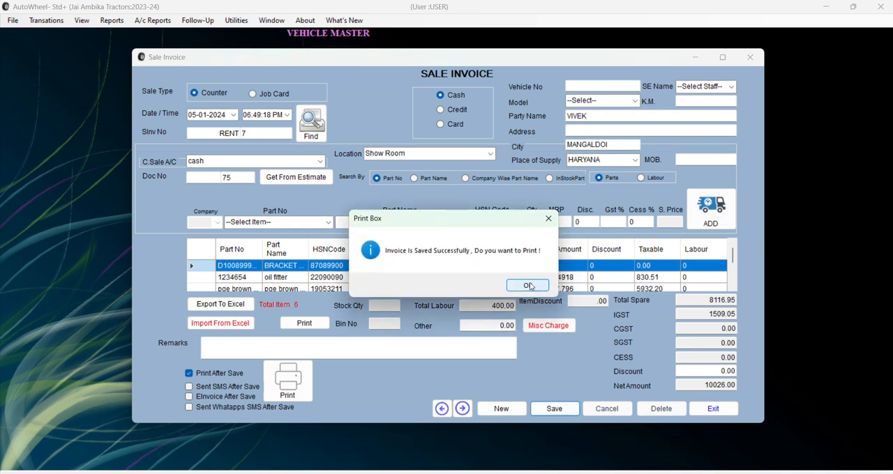
{"action": "left_click", "coordinate": [528, 285]}
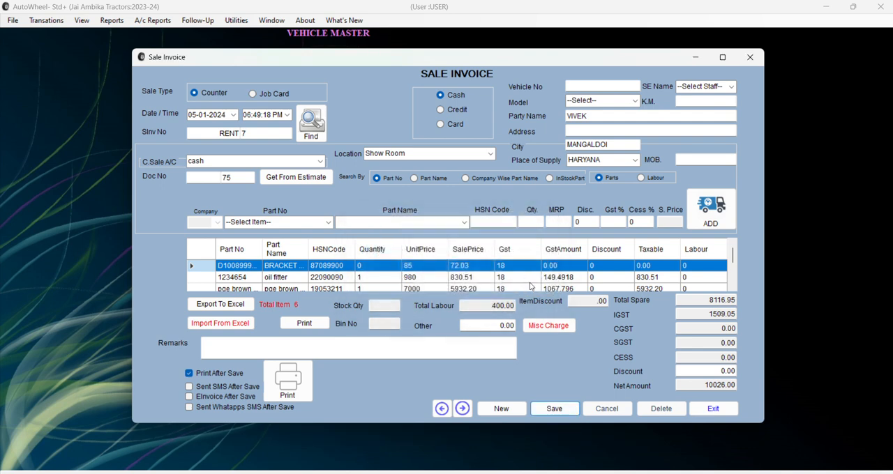
Review the printed tax invoice's party, parts and labour details, and close the report.
{"action": "scroll", "coordinate": [530, 283], "scroll_direction": "down", "scroll_amount": 5}
{"action": "scroll", "coordinate": [530, 283], "scroll_direction": "up", "scroll_amount": 4}
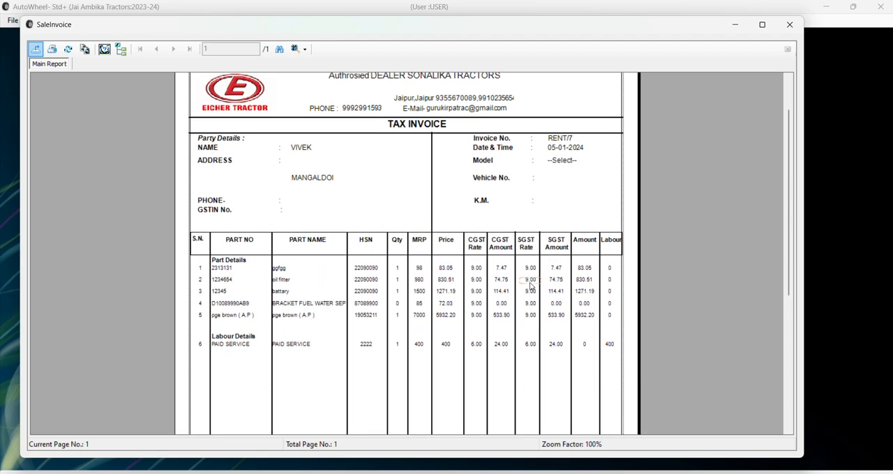
{"action": "scroll", "coordinate": [530, 286], "scroll_direction": "up", "scroll_amount": 1}
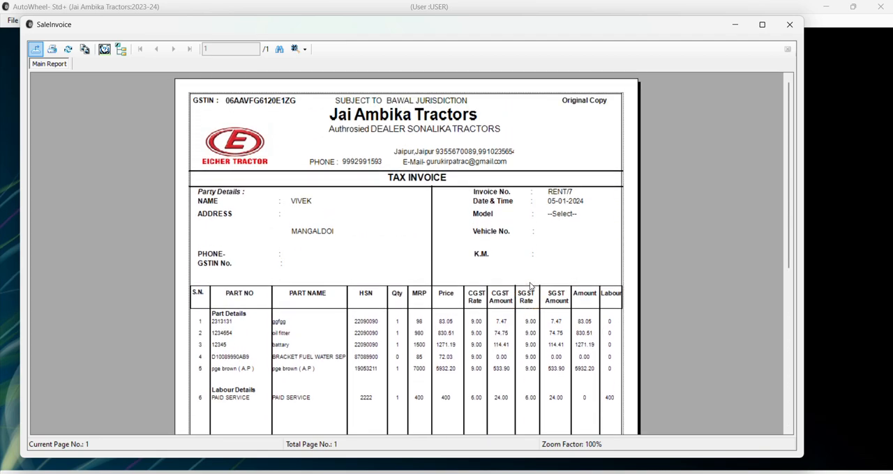
{"action": "left_click", "coordinate": [788, 24]}
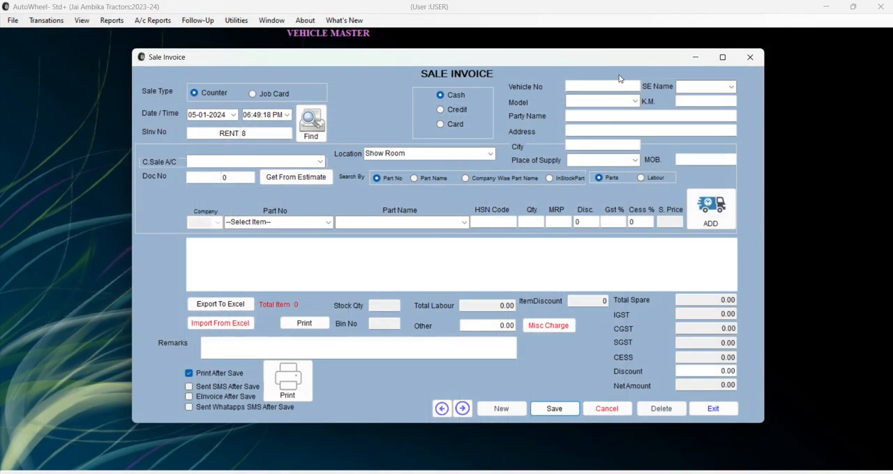
Load estimate document number 76 into the new sale invoice and check the party name.
{"action": "left_click", "coordinate": [232, 179]}
{"action": "type", "text": "76"}
{"action": "left_click", "coordinate": [283, 179]}
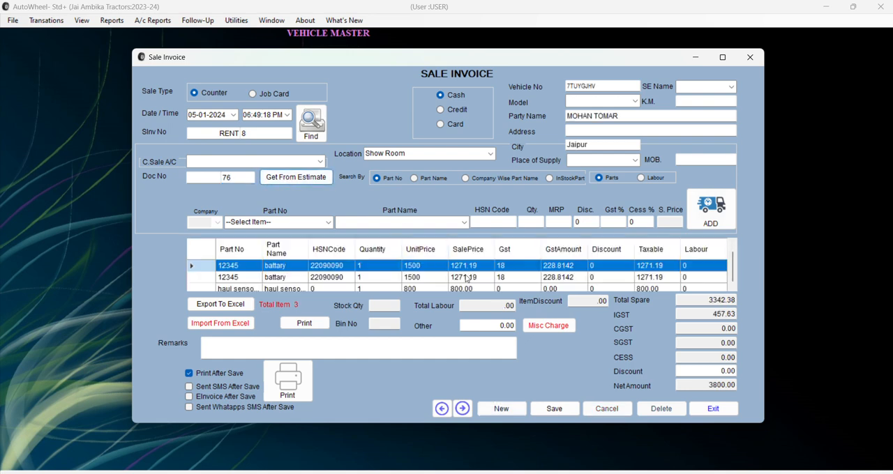
{"action": "left_click", "coordinate": [666, 116]}
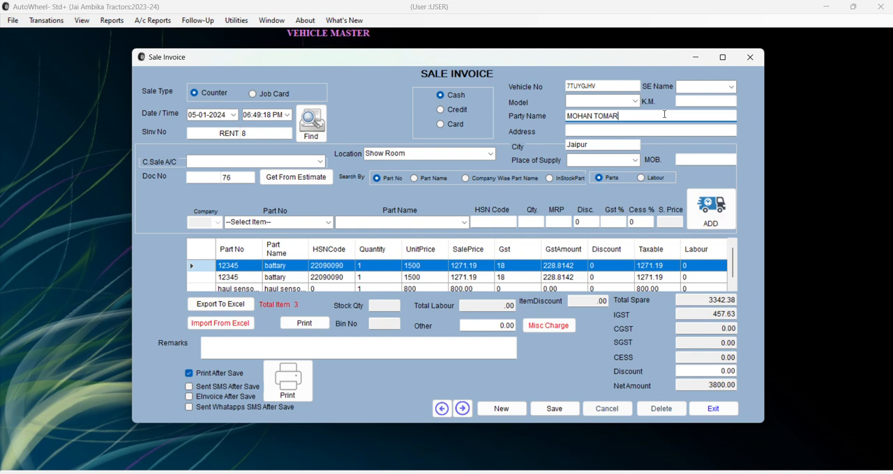
{"action": "left_click_drag", "start_coordinate": [664, 114], "coordinate": [624, 115]}
Switch the invoice to Credit and choose the ledger account matching the estimate's customer.
{"action": "left_click", "coordinate": [453, 99]}
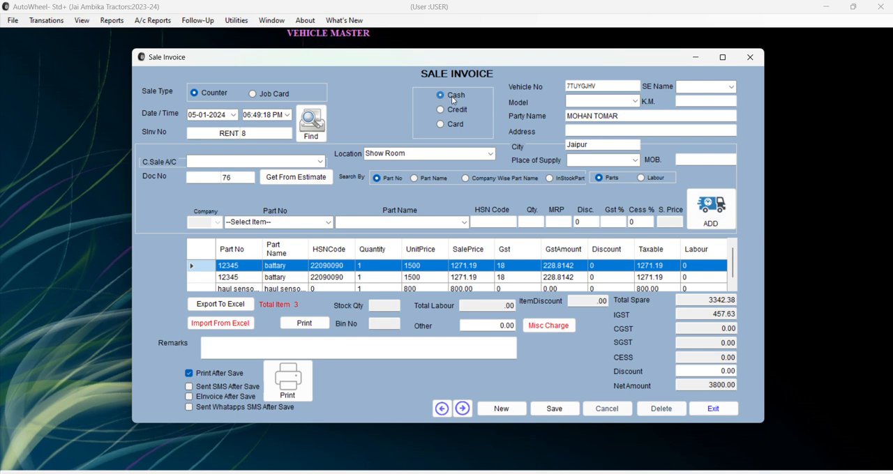
{"action": "left_click", "coordinate": [442, 111]}
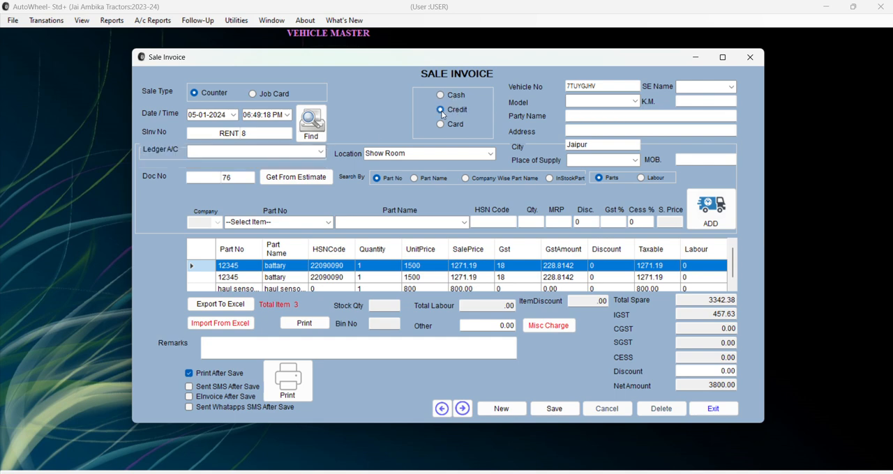
{"action": "left_click", "coordinate": [321, 151]}
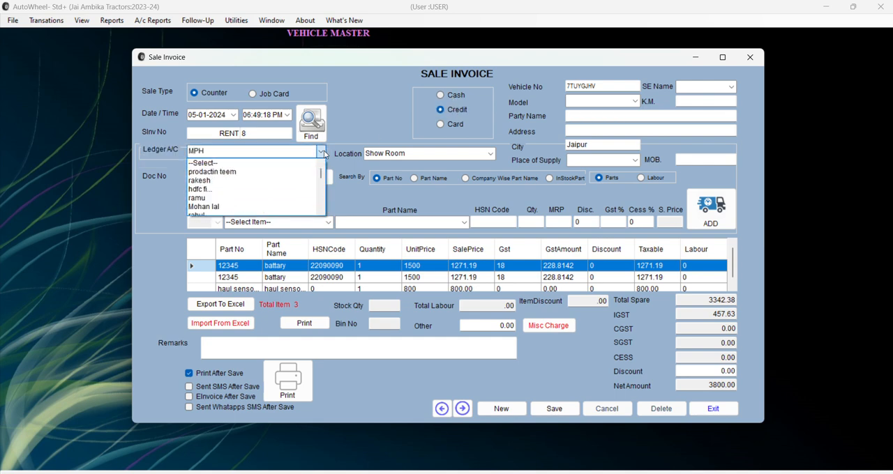
{"action": "type", "text": "MOHAN 1"}
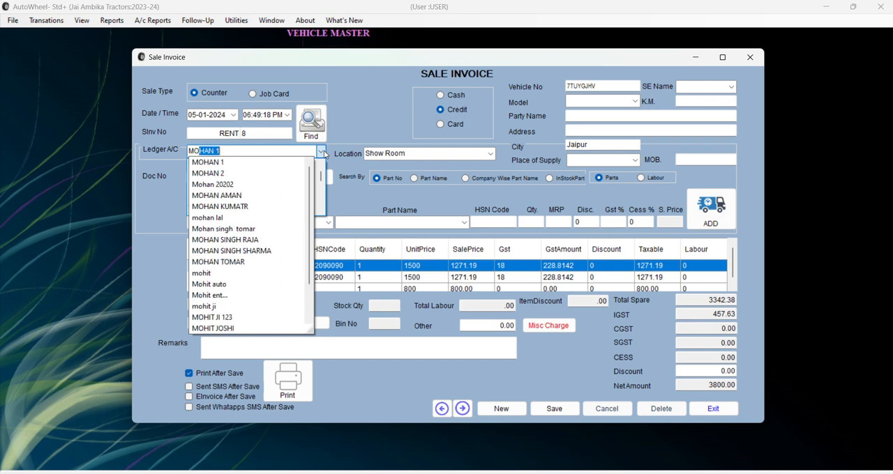
{"action": "key", "text": "Down"}
{"action": "key", "text": "Down"}
{"action": "key", "text": "Down"}
{"action": "key", "text": "Down"}
{"action": "key", "text": "Down"}
{"action": "key", "text": "Down"}
{"action": "key", "text": "Down"}
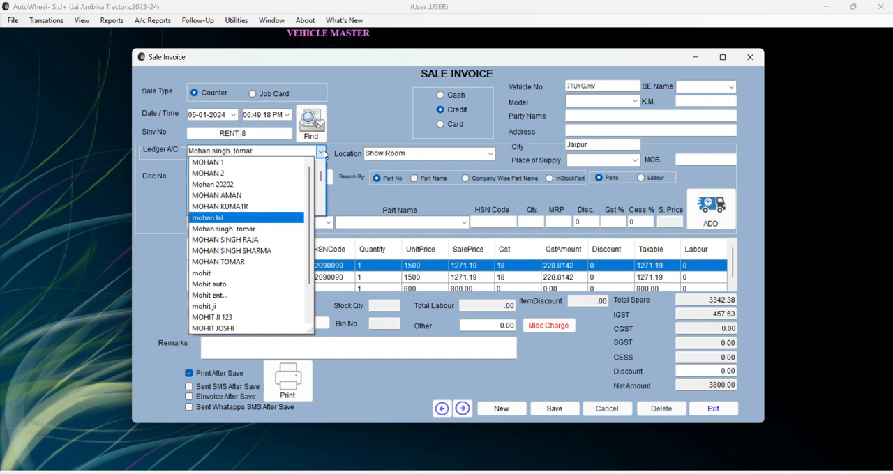
{"action": "key", "text": "Down"}
{"action": "key", "text": "Down"}
{"action": "key", "text": "Down"}
{"action": "key", "text": "Down"}
{"action": "key", "text": "Return"}
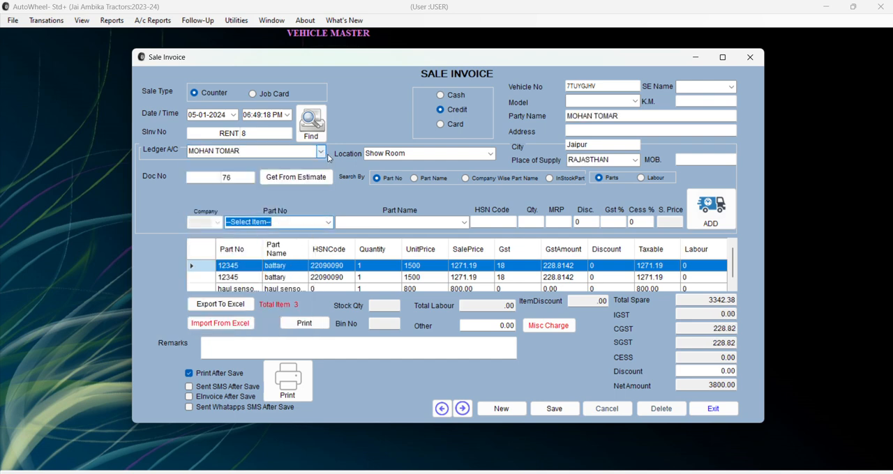
Save and print the credit sale invoice, and close its report.
{"action": "left_click", "coordinate": [553, 409]}
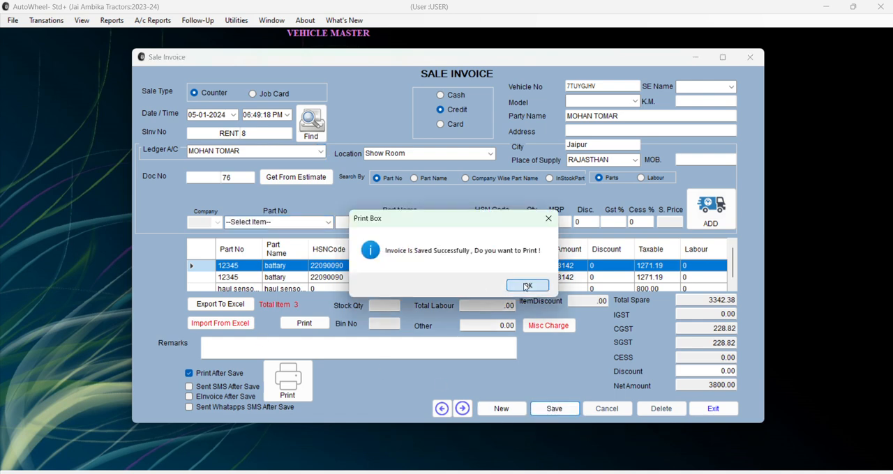
{"action": "left_click", "coordinate": [526, 286]}
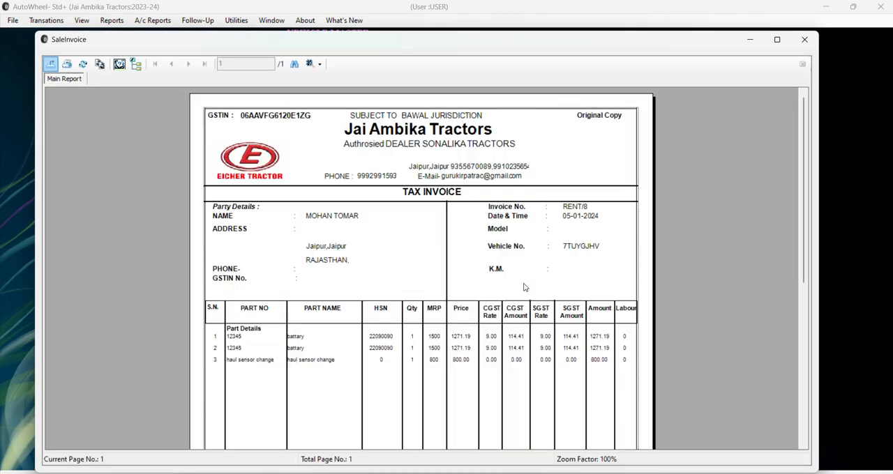
{"action": "left_click", "coordinate": [804, 40]}
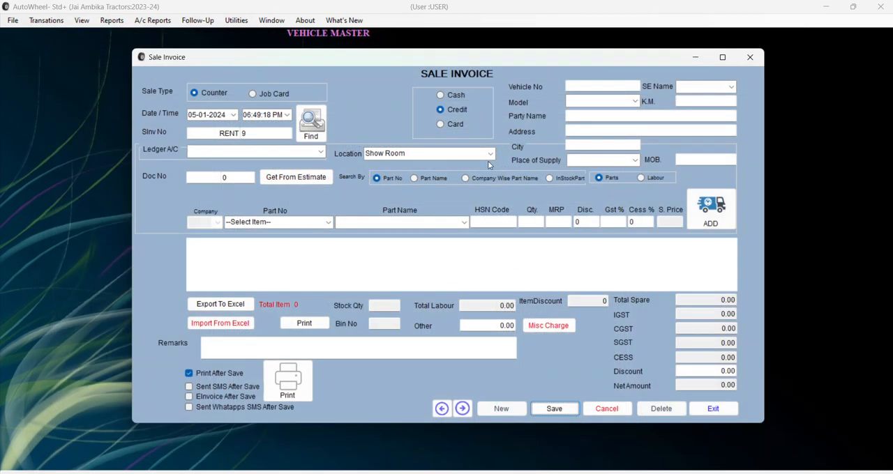
{"action": "left_click", "coordinate": [582, 117]}
{"action": "left_click", "coordinate": [319, 151]}
{"action": "left_click", "coordinate": [319, 152]}
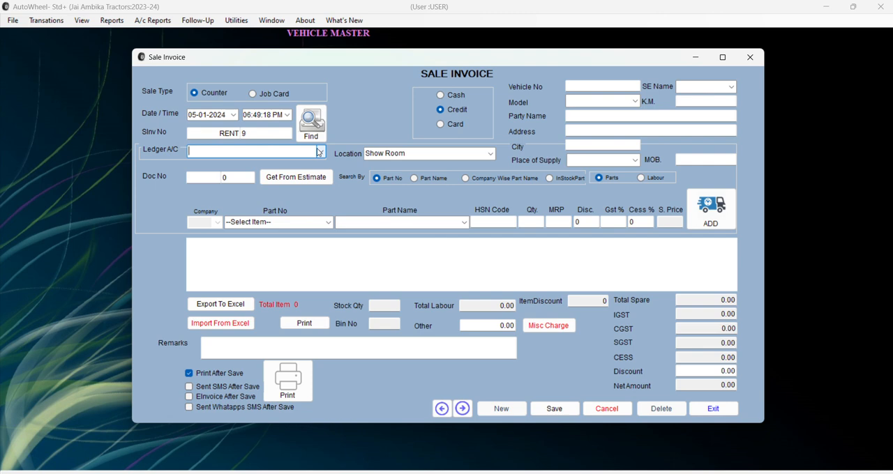
{"action": "left_click", "coordinate": [579, 120]}
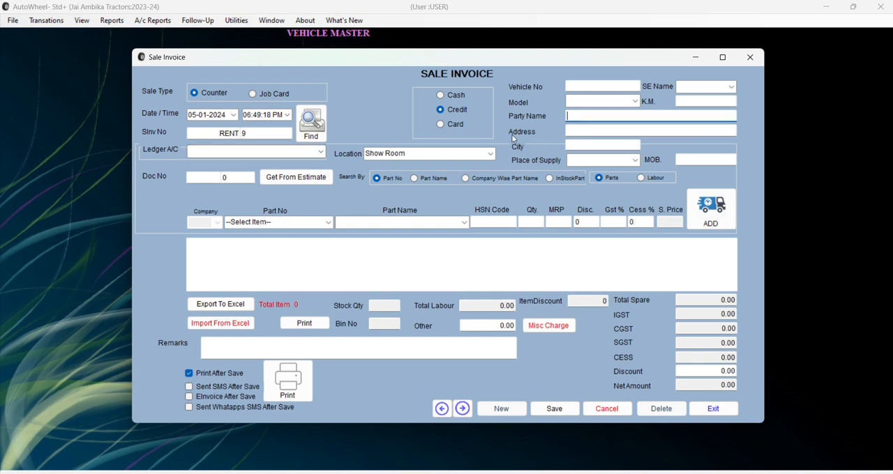
{"action": "left_click", "coordinate": [453, 98]}
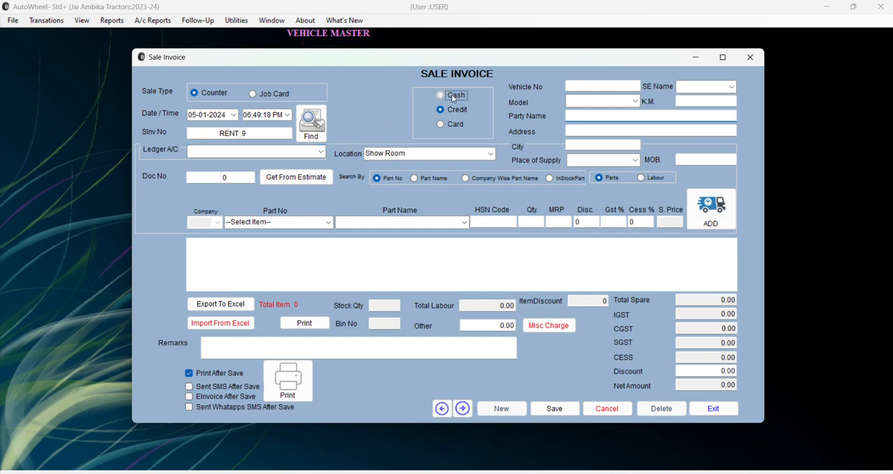
{"action": "left_click", "coordinate": [455, 110]}
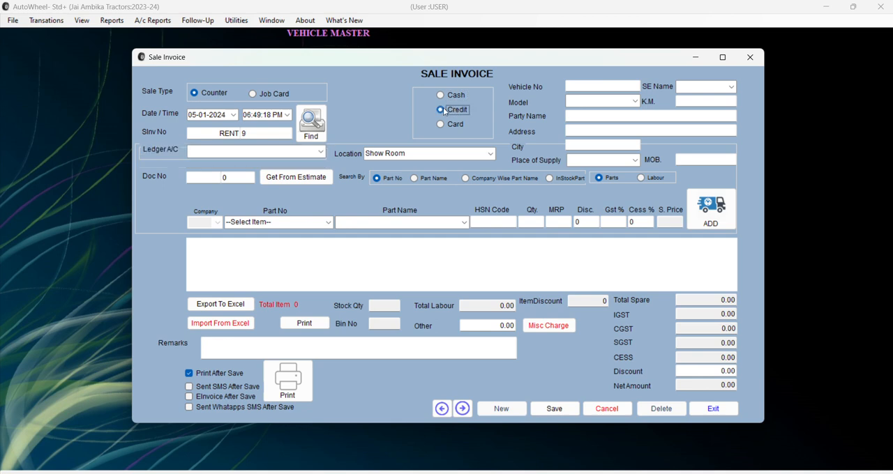
{"action": "left_click", "coordinate": [322, 152]}
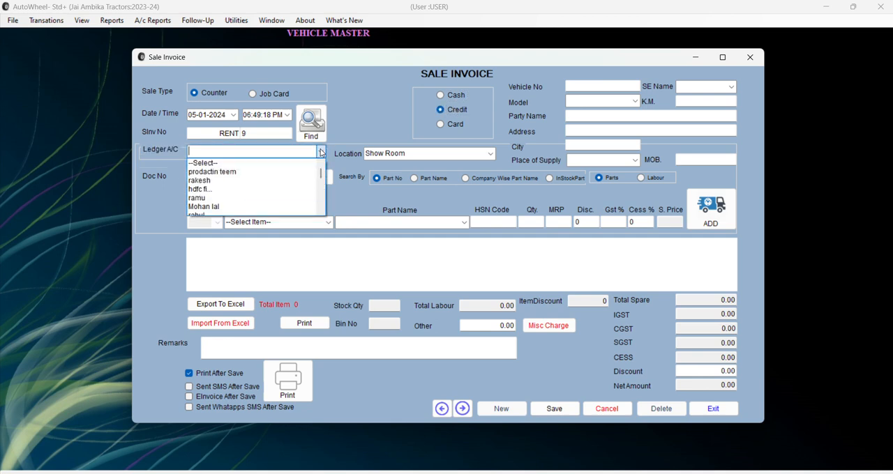
Close the sale invoice form and view the workshop's Receipt form in the Account section.
{"action": "left_click", "coordinate": [750, 58]}
{"action": "left_click", "coordinate": [751, 58]}
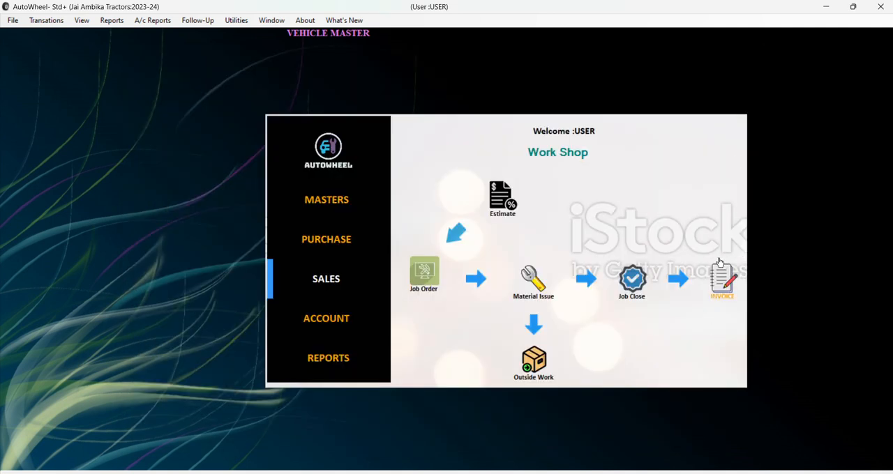
{"action": "left_click", "coordinate": [355, 332]}
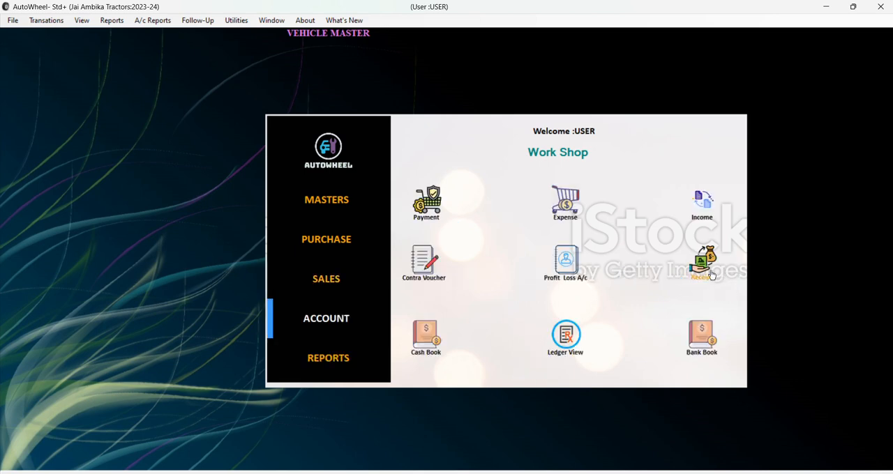
{"action": "left_click", "coordinate": [712, 276]}
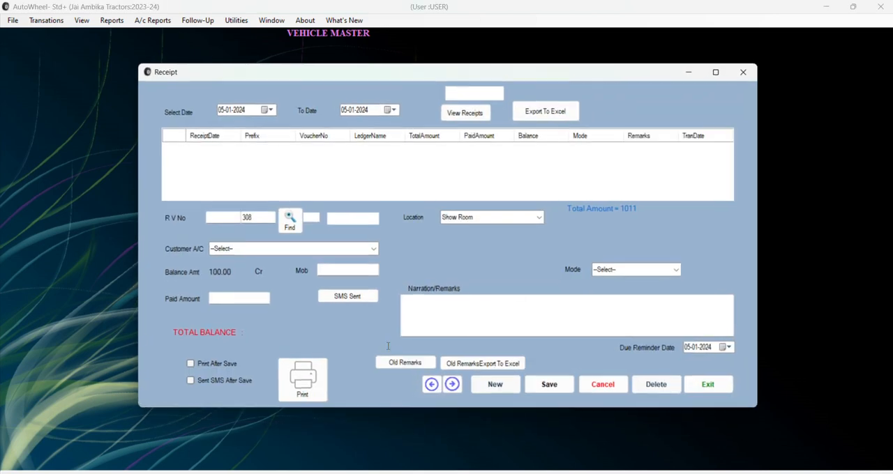
{"action": "left_click", "coordinate": [743, 71]}
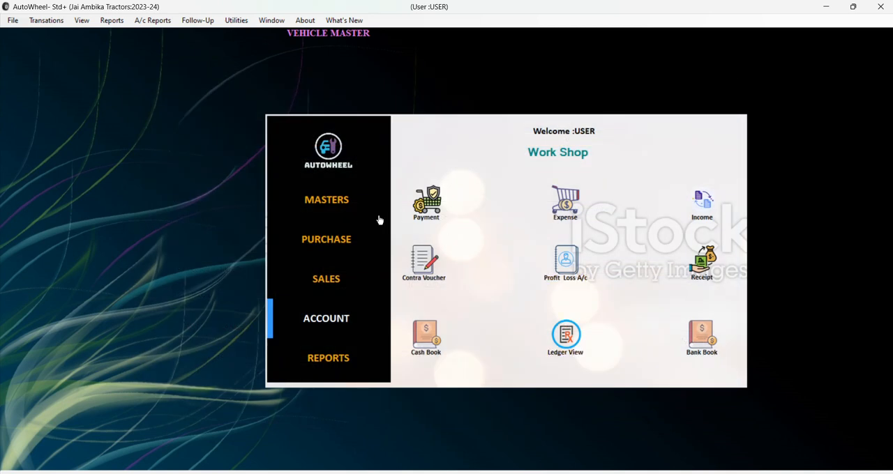
View the blank Estimate form in the workshop's Sales section and close it.
{"action": "left_click", "coordinate": [334, 277]}
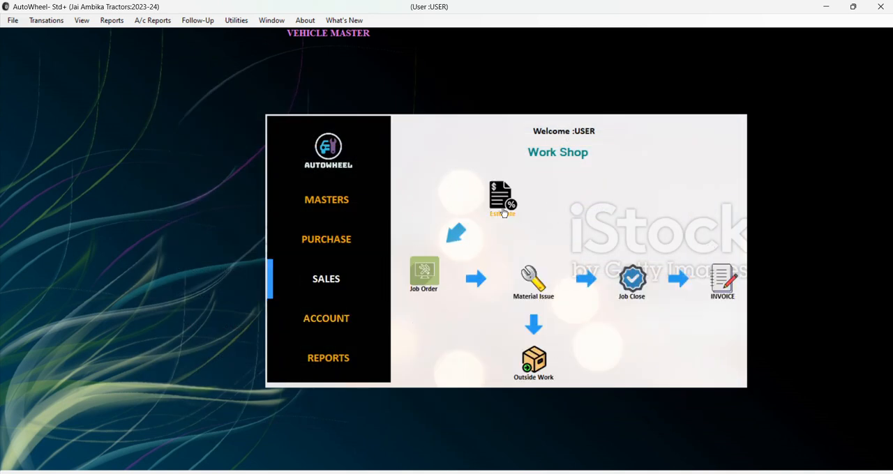
{"action": "left_click", "coordinate": [502, 207]}
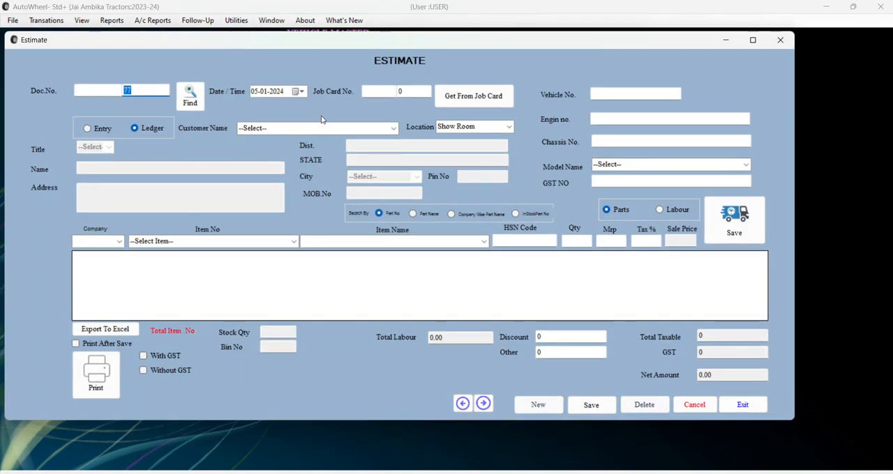
{"action": "left_click", "coordinate": [781, 40]}
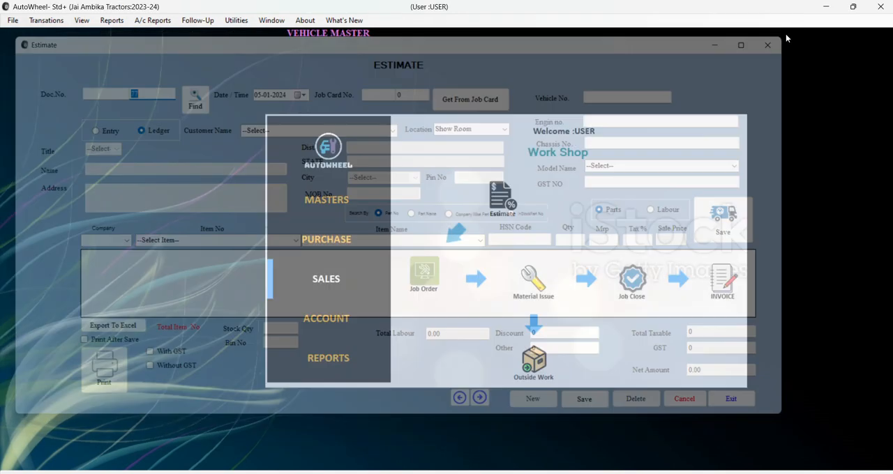